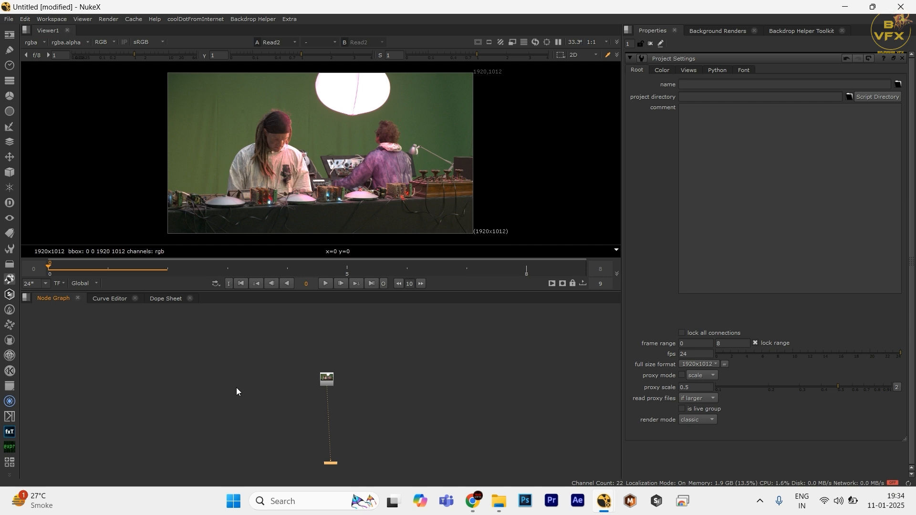
# Add an unconnected Expression node beside the Read2 footage node in the node graph
pyautogui.moveTo(238, 358); pyautogui.dragTo(497, 414)
pyautogui.press('f')
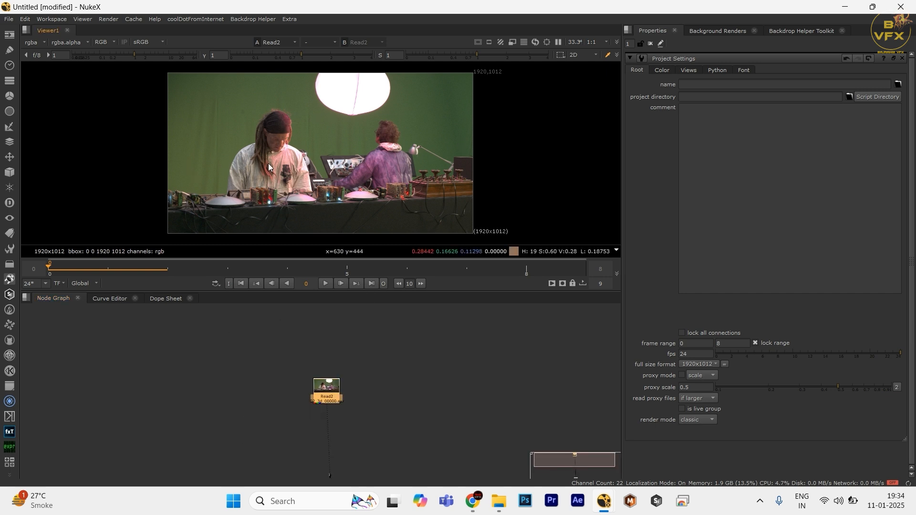
pyautogui.moveTo(217, 336); pyautogui.dragTo(408, 415)
pyautogui.click(409, 414)
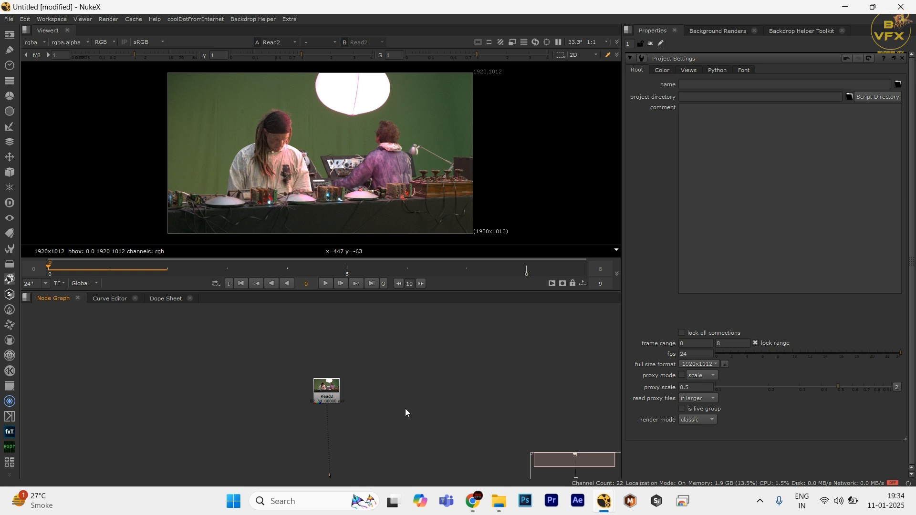
pyautogui.press('Tab')
pyautogui.write('expre')
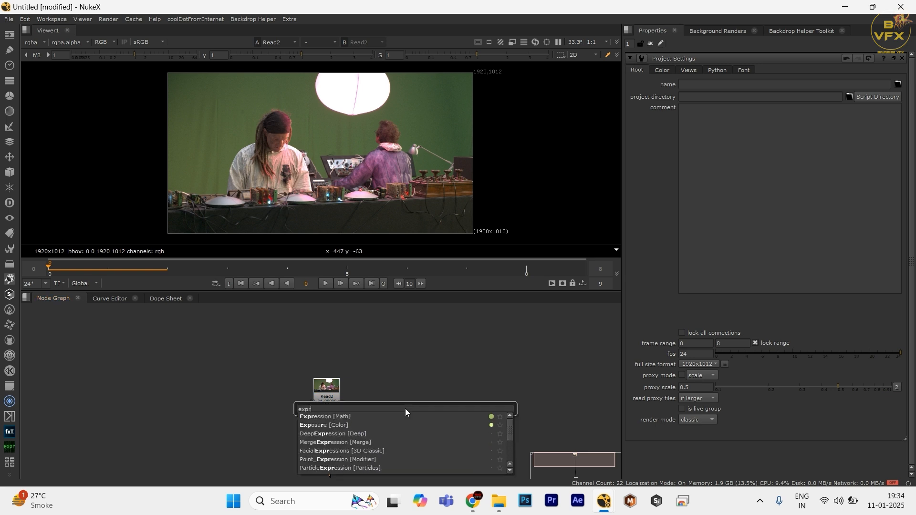
pyautogui.press('Return')
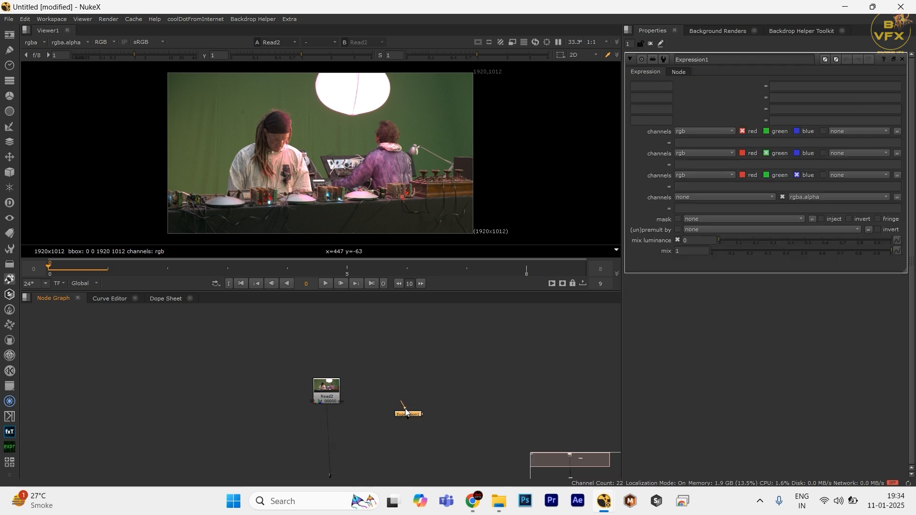
# Connect the Expression node's input to Read2, place it below the footage node and show its output in the viewer
pyautogui.moveTo(405, 408); pyautogui.dragTo(327, 396)
pyautogui.moveTo(417, 419); pyautogui.dragTo(332, 437)
pyautogui.click(264, 452)
pyautogui.press('1')
pyautogui.click(217, 477)
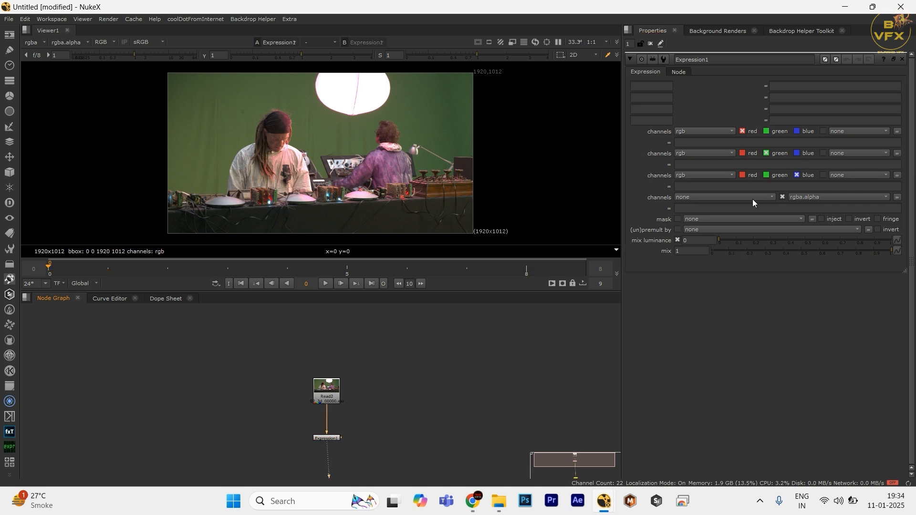
# Enter r>0?1000:0 as the Expression node's red channel expression
pyautogui.click(729, 143)
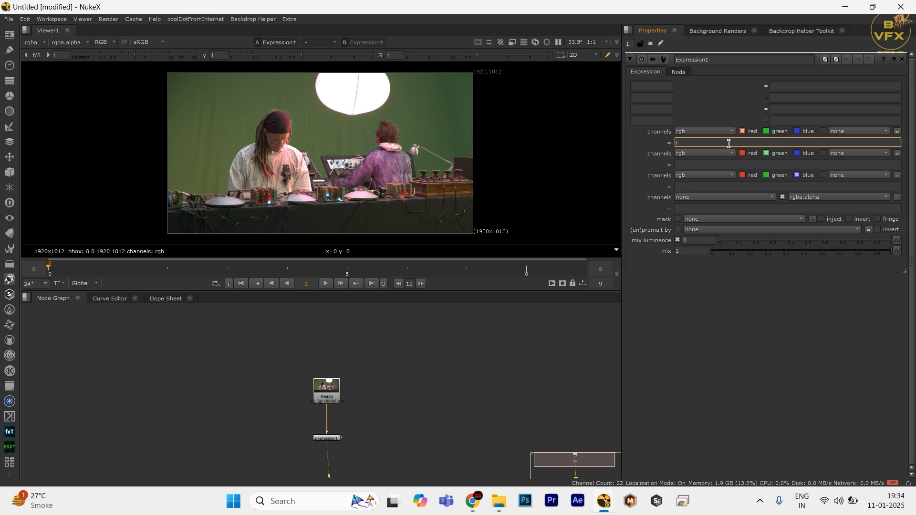
pyautogui.write('>')
pyautogui.write('0')
pyautogui.write('?1')
pyautogui.write('000:')
pyautogui.write('r')
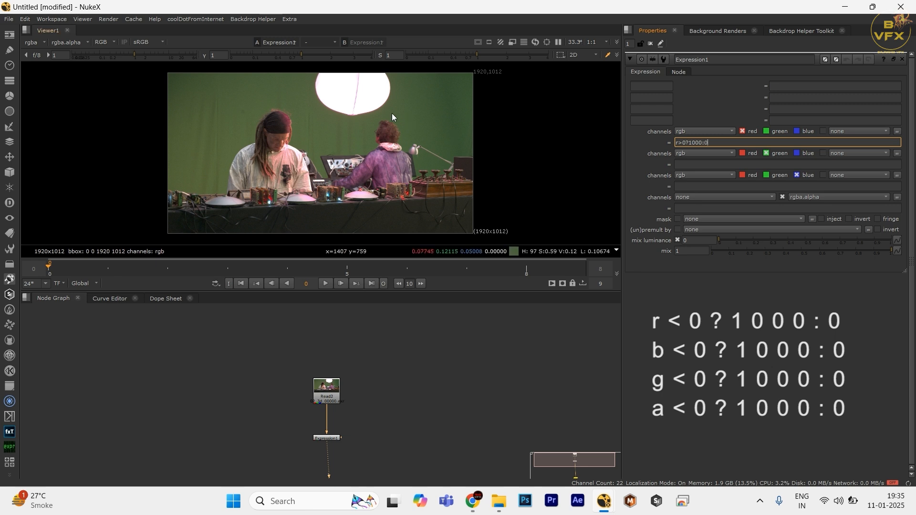
pyautogui.write('0')
pyautogui.press('Return')
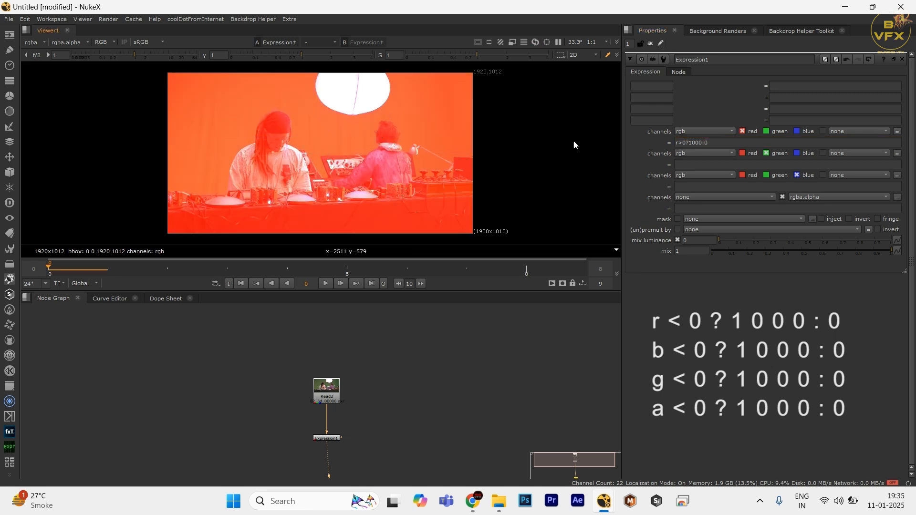
# Change the comparison operator in the red channel expression so that it reads r<0?1000:0
pyautogui.click(682, 142)
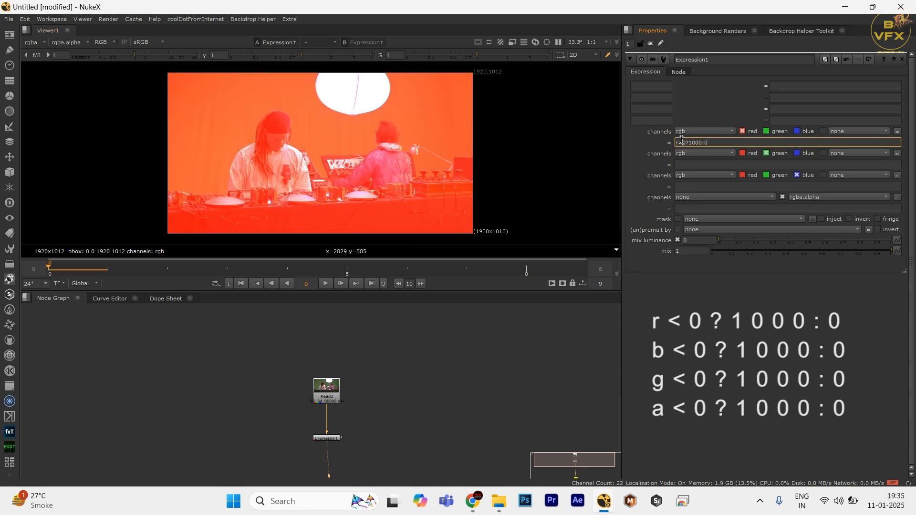
pyautogui.press('BackSpace')
pyautogui.write('<')
pyautogui.press('Return')
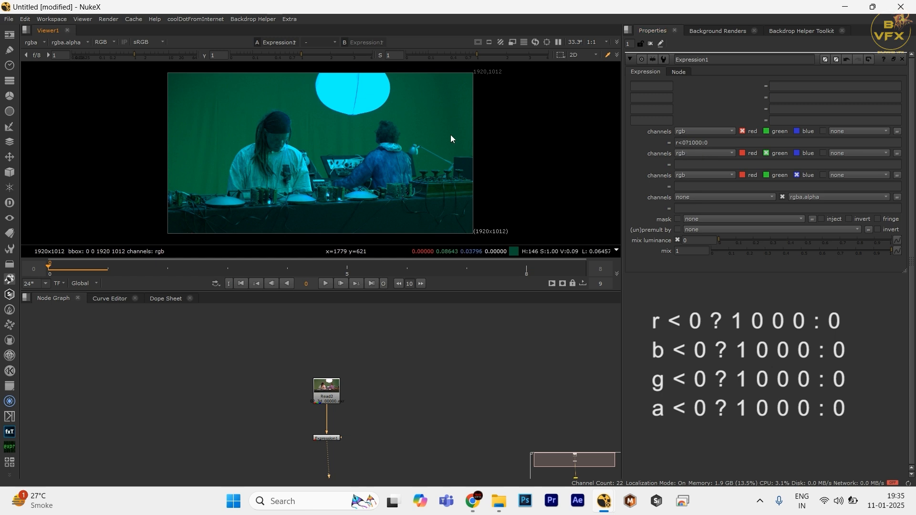
# Copy the red channel expression into the green channel and adapt it to g<0?1000:0
pyautogui.doubleClick(679, 143)
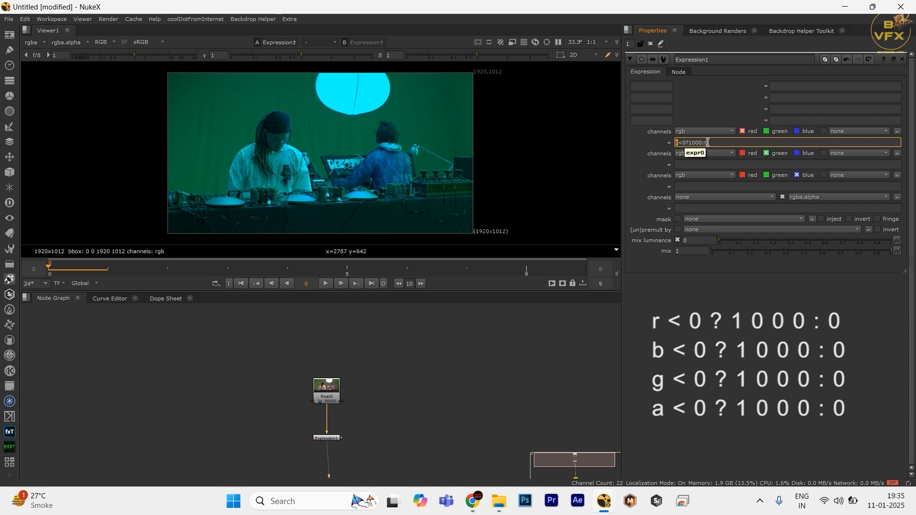
pyautogui.click(709, 163)
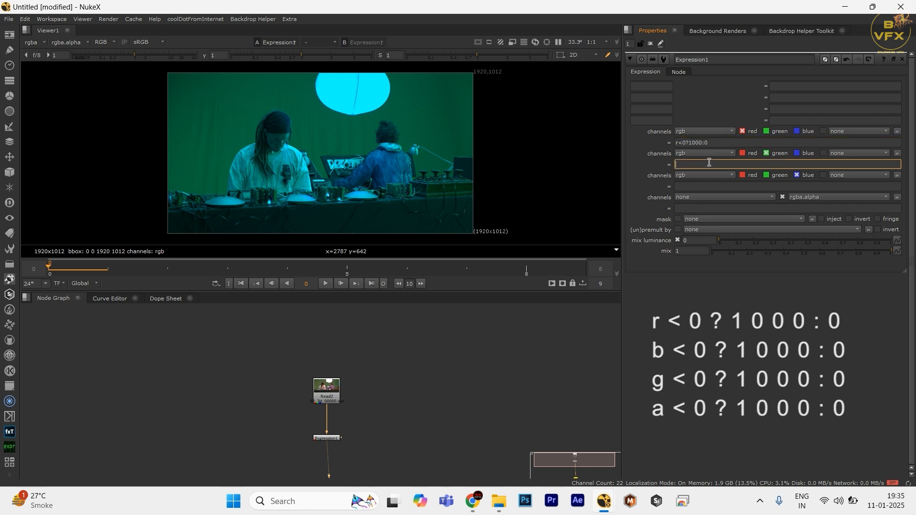
pyautogui.moveTo(738, 142); pyautogui.dragTo(521, 152)
pyautogui.hotkey('ctrl', 'c')
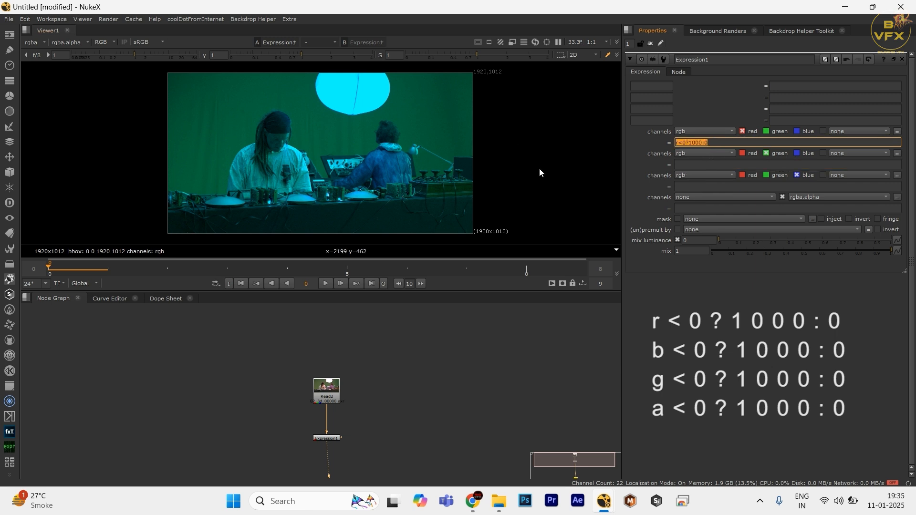
pyautogui.click(692, 166)
pyautogui.hotkey('ctrl', 'v')
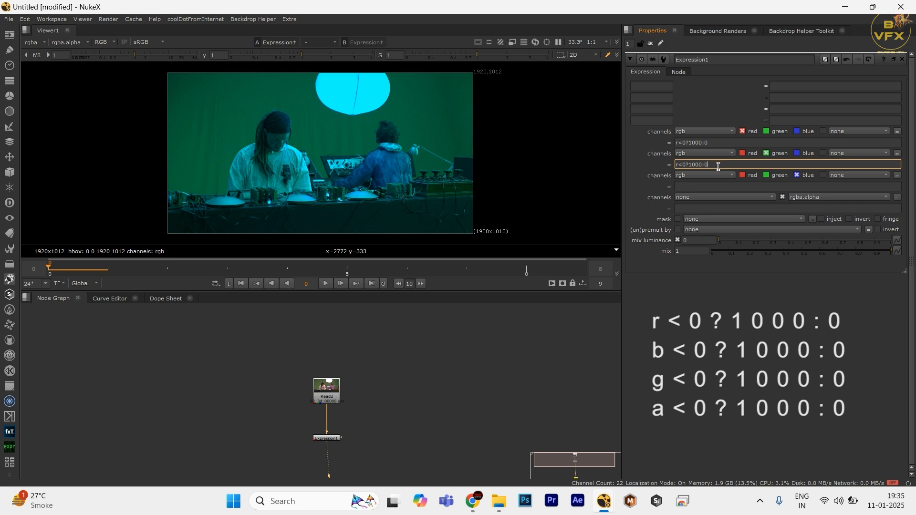
pyautogui.press('Home')
pyautogui.press('Delete')
pyautogui.write('g')
pyautogui.click(509, 144)
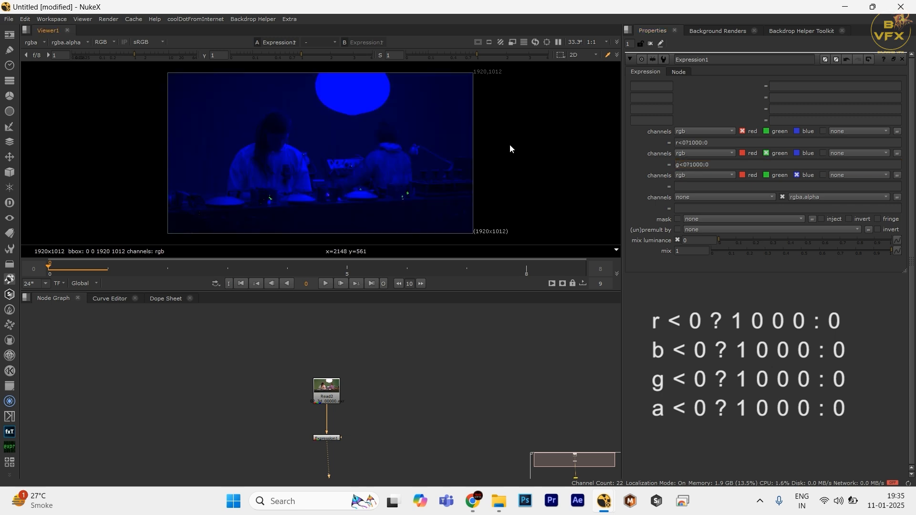
# Paste the copied expression into the blue channel and adapt it to b<0?1000:0
pyautogui.click(704, 186)
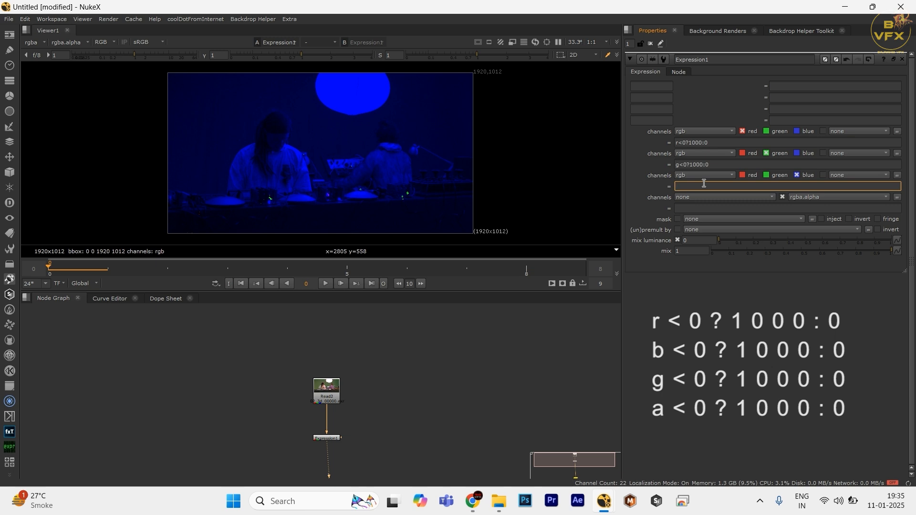
pyautogui.hotkey('ctrl', 'v')
pyautogui.moveTo(681, 187); pyautogui.dragTo(671, 187)
pyautogui.write('b')
pyautogui.press('Return')
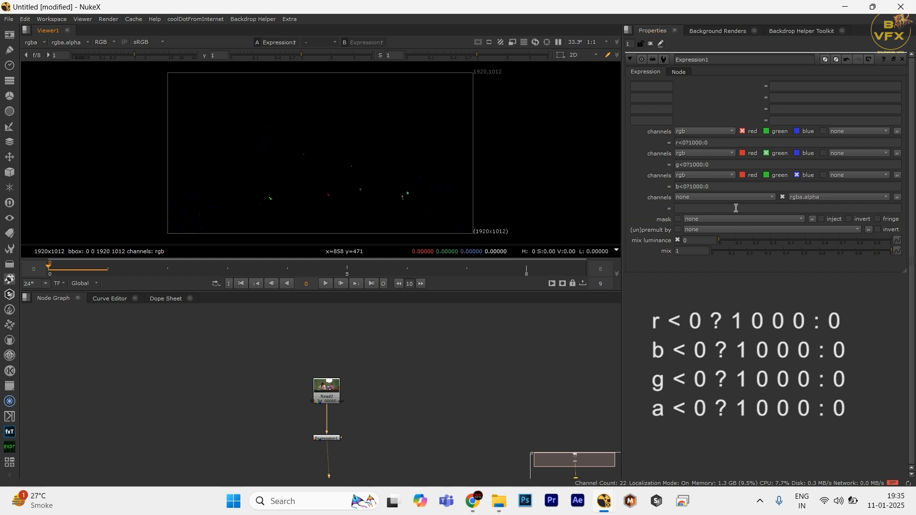
# Paste the copied expression into the alpha channel and adapt it to a<0?1000:0
pyautogui.click(690, 208)
pyautogui.hotkey('ctrl', 'v')
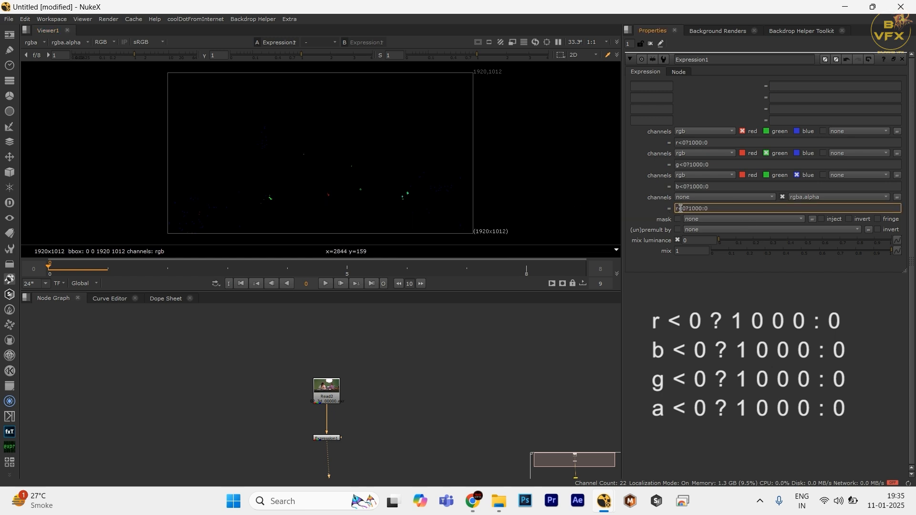
pyautogui.moveTo(681, 208); pyautogui.dragTo(674, 209)
pyautogui.write('a')
pyautogui.press('Return')
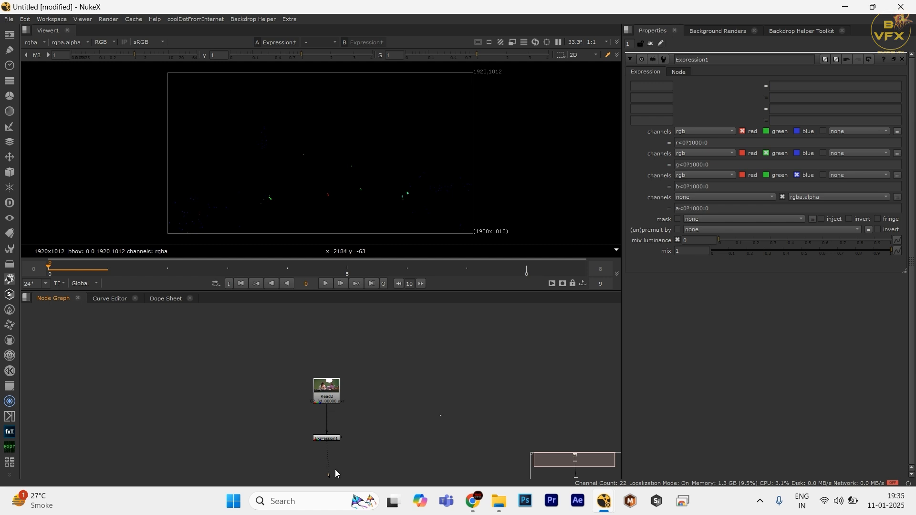
# Examine the Expression output for negative pixels in the enlarged viewer, trying a viewer gain of 2.4
pyautogui.moveTo(335, 469); pyautogui.dragTo(299, 445)
pyautogui.press('space')
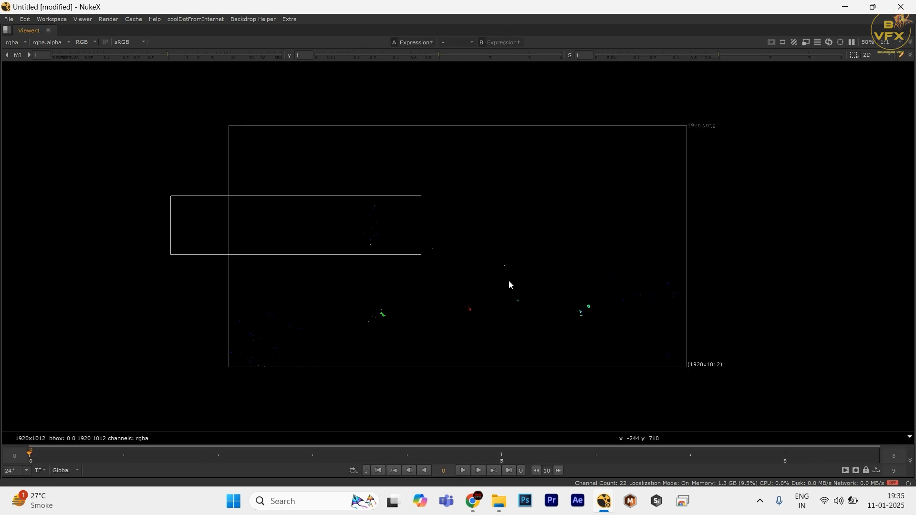
pyautogui.click(191, 55)
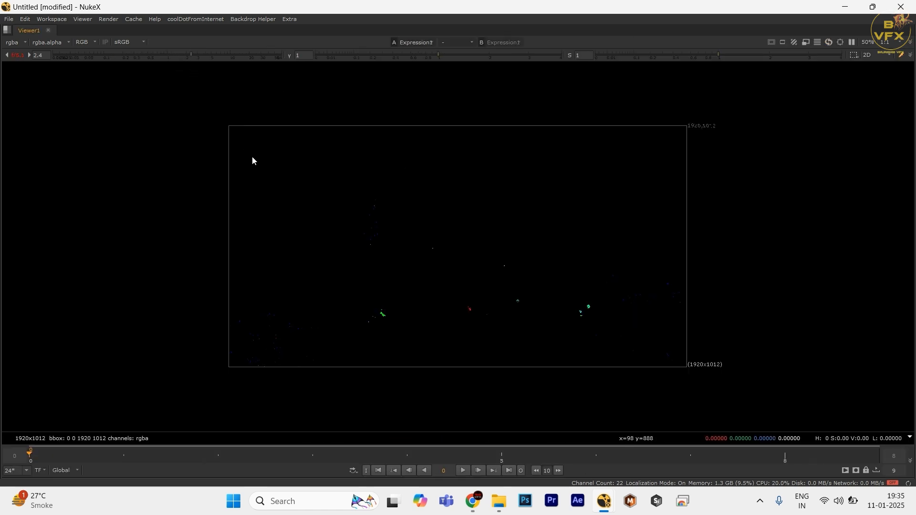
pyautogui.scroll(2, 593, 341)
pyautogui.scroll(-2, 501, 327)
pyautogui.moveTo(166, 186); pyautogui.dragTo(536, 318)
pyautogui.moveTo(680, 256); pyautogui.dragTo(431, 367)
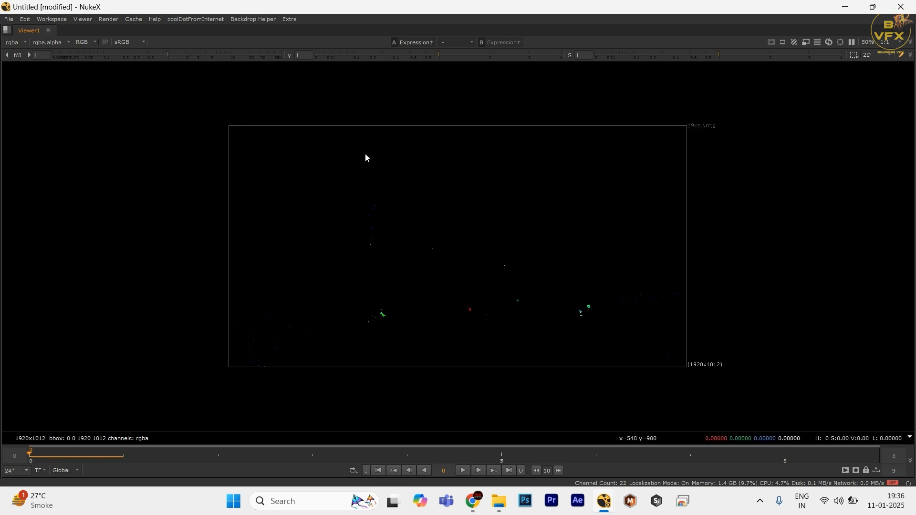
pyautogui.press('space')
# Add a Blur node after the Expression node and set its size to 9.6
pyautogui.moveTo(382, 423); pyautogui.dragTo(385, 389, button='middle')
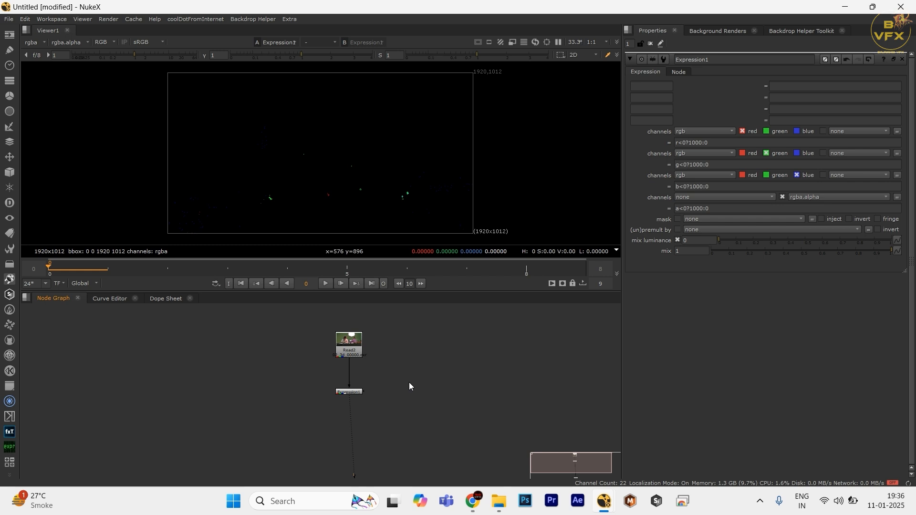
pyautogui.moveTo(221, 155); pyautogui.dragTo(425, 196)
pyautogui.moveTo(445, 374); pyautogui.dragTo(234, 409)
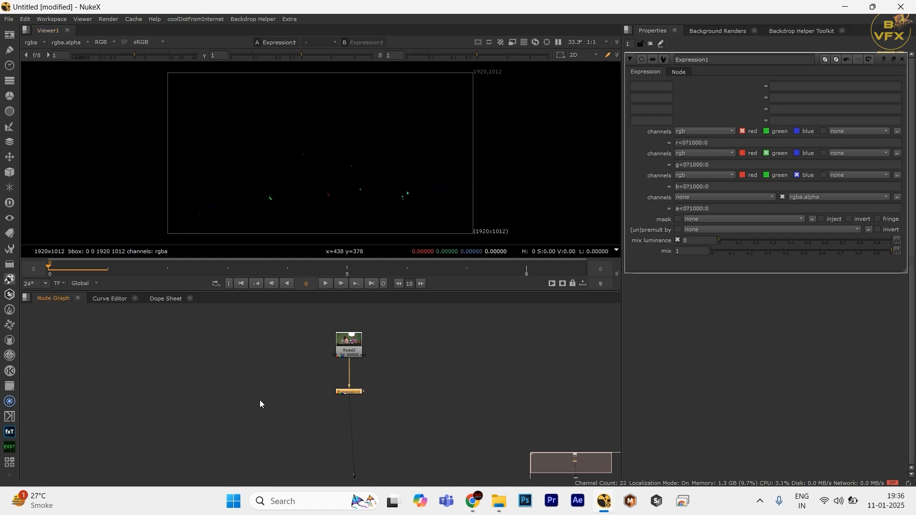
pyautogui.moveTo(256, 365); pyautogui.dragTo(512, 434)
pyautogui.press('b')
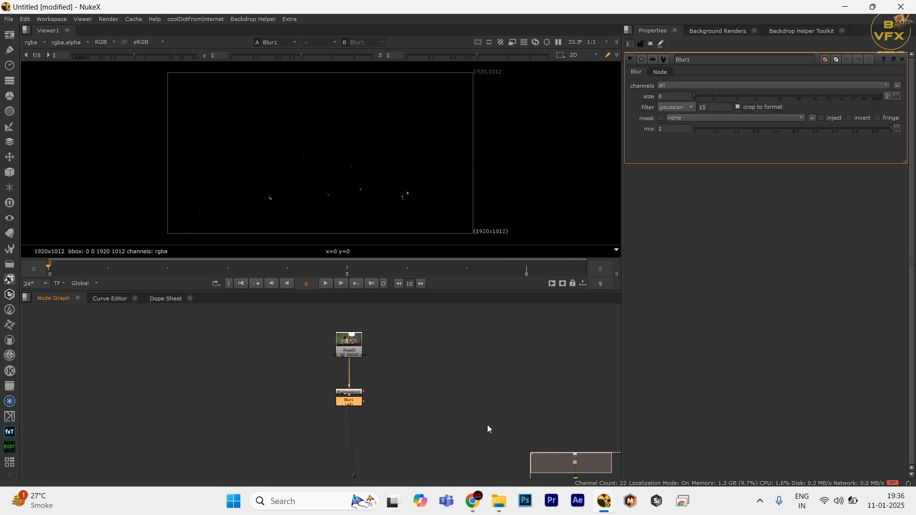
pyautogui.moveTo(704, 93); pyautogui.dragTo(752, 95)
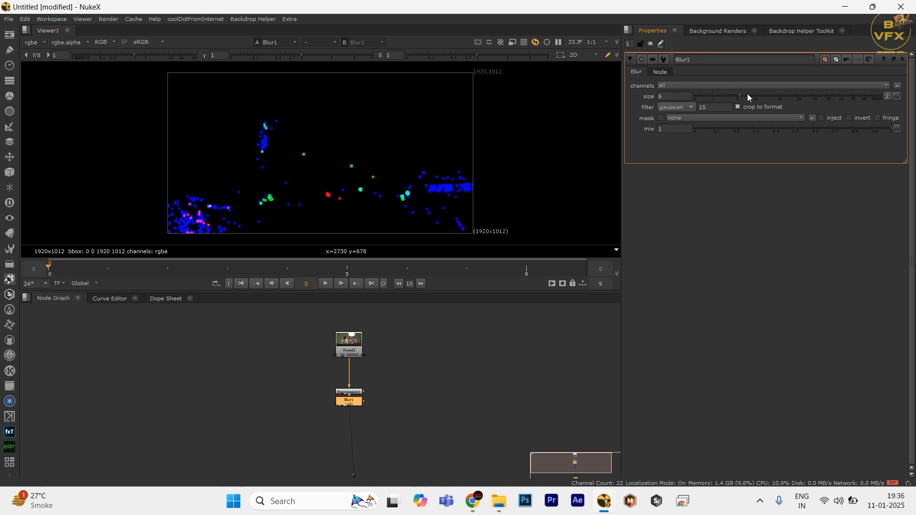
pyautogui.moveTo(310, 131); pyautogui.dragTo(431, 159)
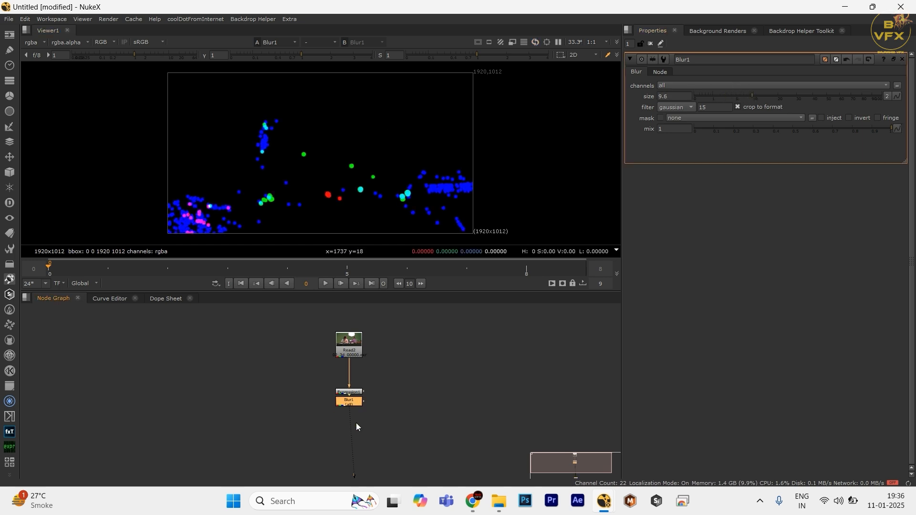
# Add a Grade node spaced below the Blur node, with whitepoint 0.38 and gain 4
pyautogui.press('g')
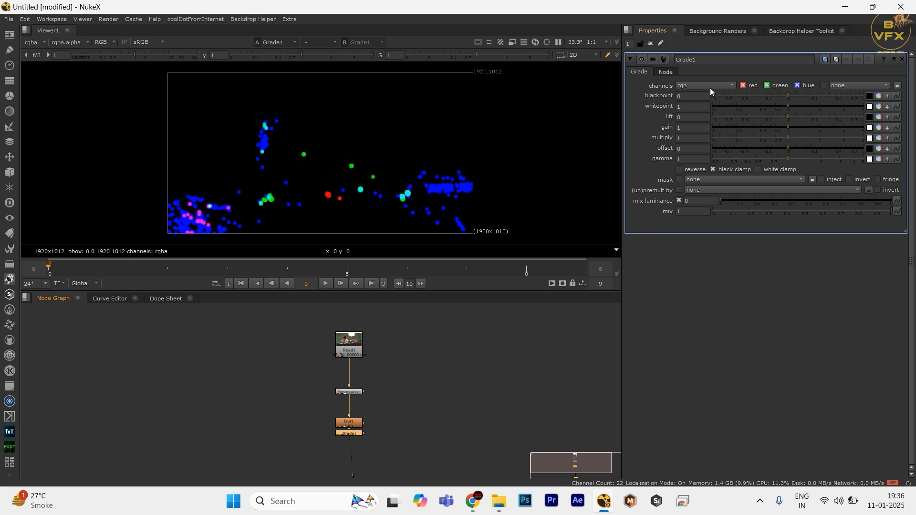
pyautogui.moveTo(783, 106); pyautogui.dragTo(874, 127)
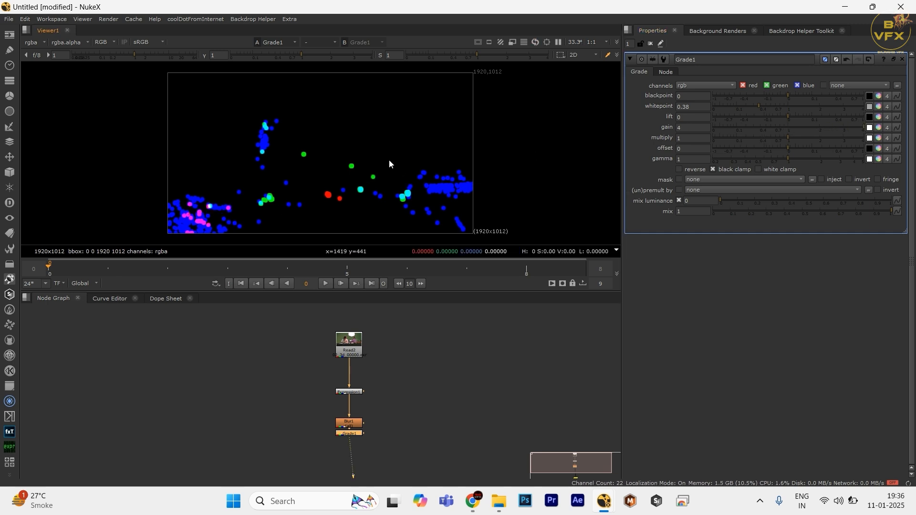
pyautogui.moveTo(357, 431); pyautogui.dragTo(353, 449)
pyautogui.moveTo(429, 450); pyautogui.dragTo(235, 388)
pyautogui.moveTo(213, 172); pyautogui.dragTo(467, 225)
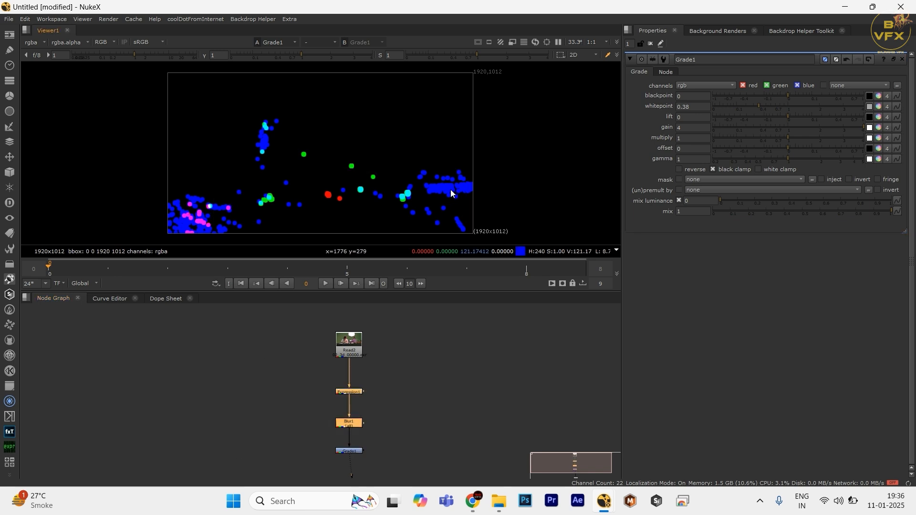
pyautogui.moveTo(530, 138); pyautogui.dragTo(242, 210)
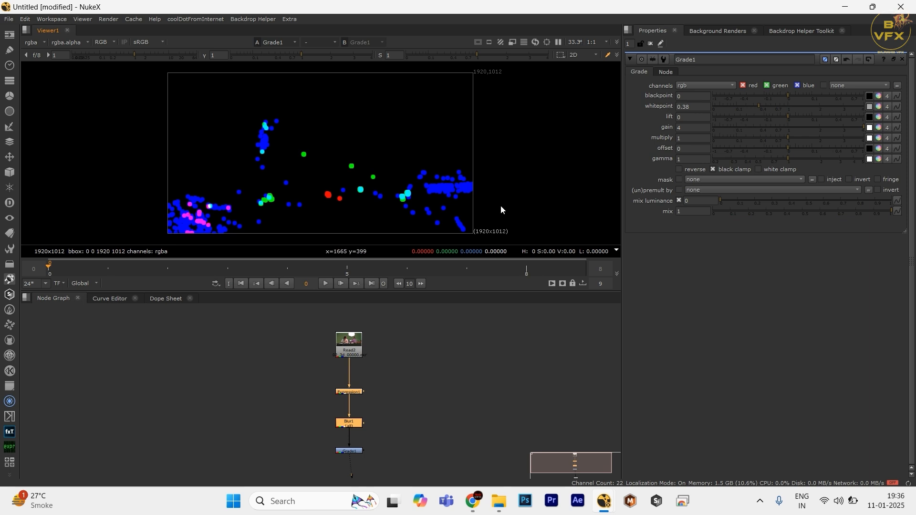
pyautogui.moveTo(474, 386); pyautogui.dragTo(210, 477)
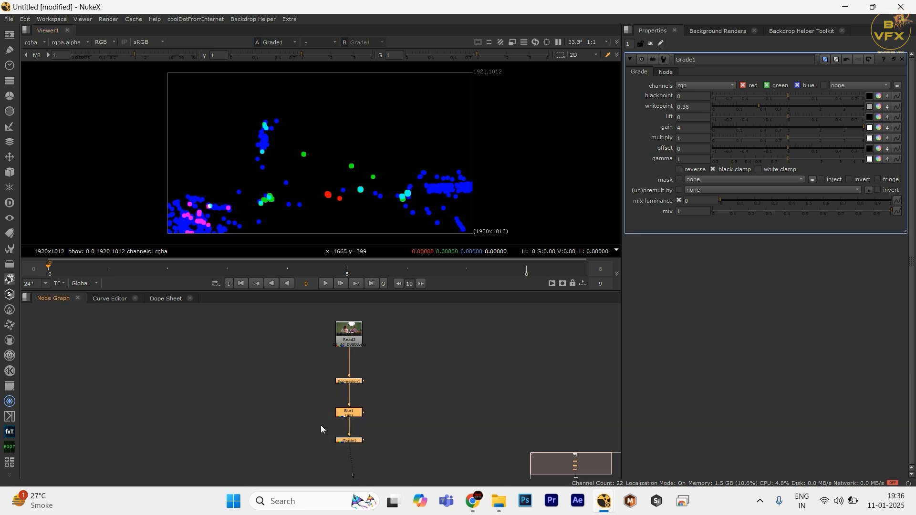
pyautogui.moveTo(441, 364); pyautogui.dragTo(175, 504)
pyautogui.moveTo(484, 333); pyautogui.dragTo(267, 446)
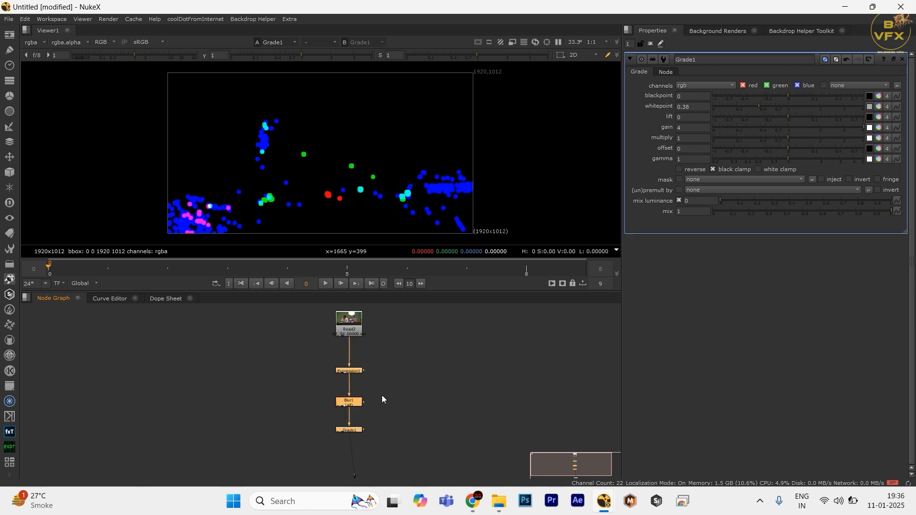
pyautogui.moveTo(436, 375); pyautogui.dragTo(408, 350, button='middle')
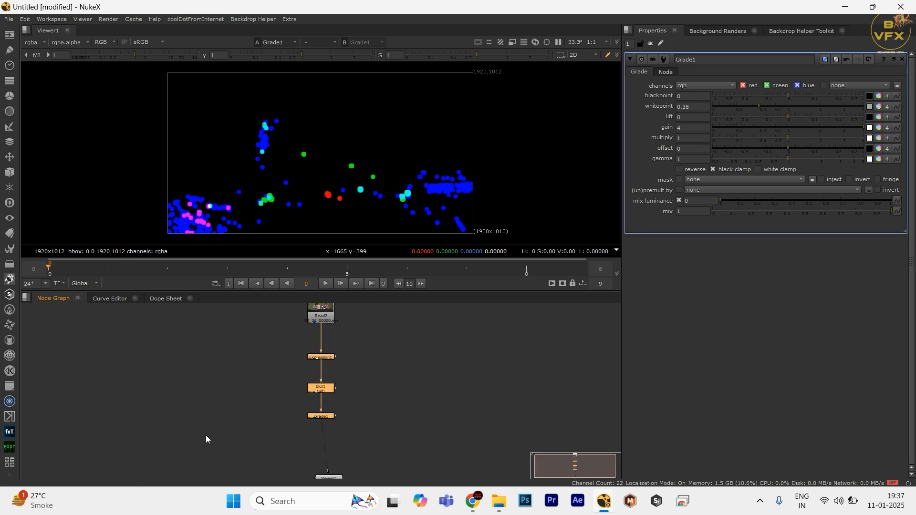
pyautogui.moveTo(362, 349); pyautogui.dragTo(397, 410)
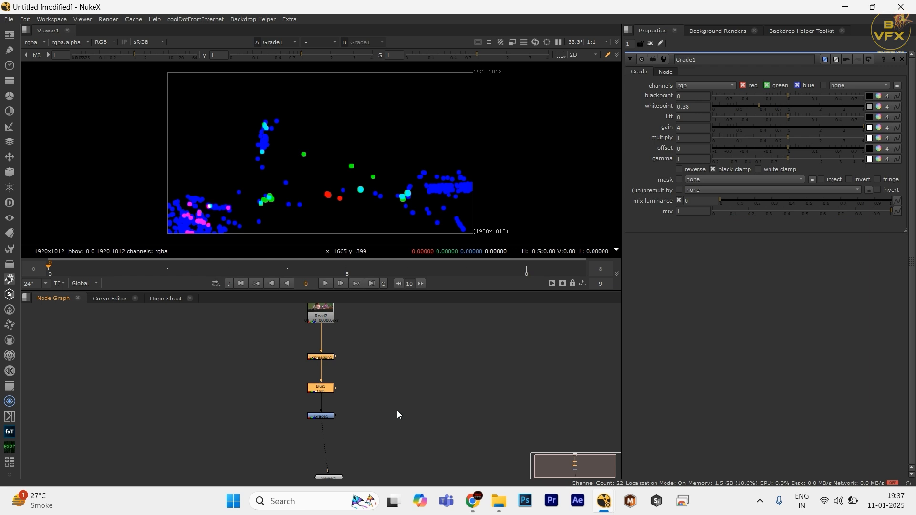
# Collapse the Expression, Blur and Grade nodes into a single group node connected to Read2
pyautogui.moveTo(398, 343); pyautogui.dragTo(262, 434)
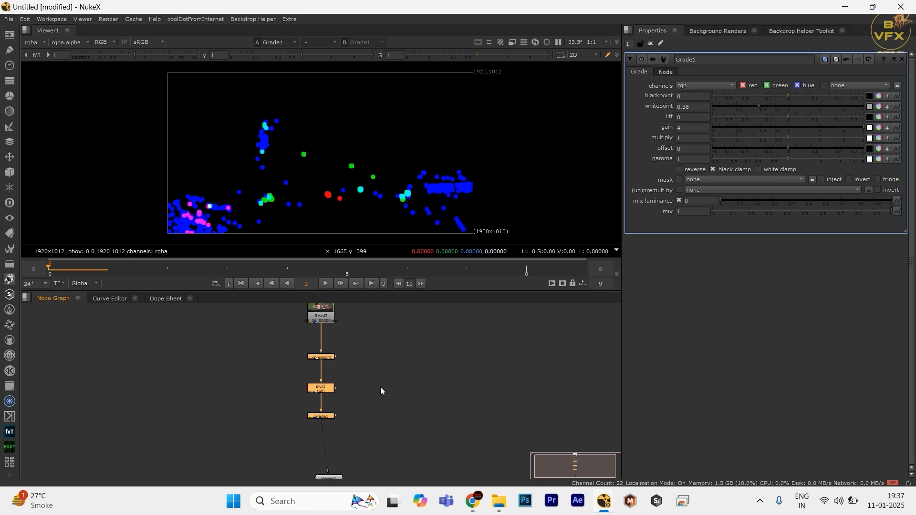
pyautogui.hotkey('ctrl', 'g')
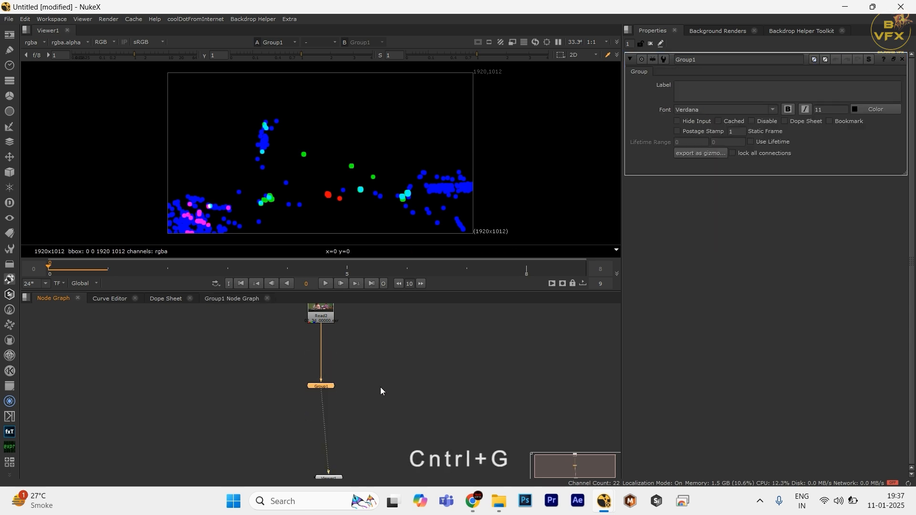
pyautogui.moveTo(374, 374); pyautogui.dragTo(245, 440)
pyautogui.moveTo(321, 377); pyautogui.dragTo(257, 382)
pyautogui.click(320, 386)
pyautogui.moveTo(320, 380); pyautogui.dragTo(320, 321)
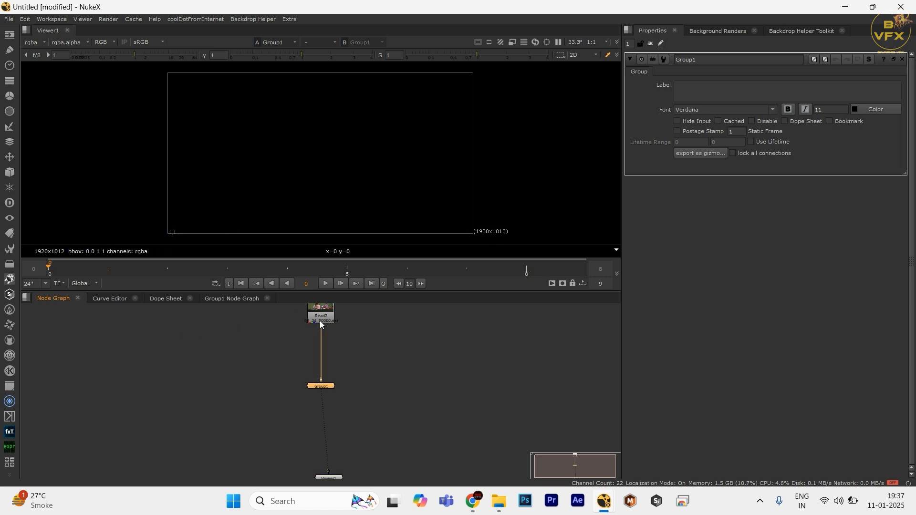
pyautogui.moveTo(375, 343); pyautogui.dragTo(253, 428)
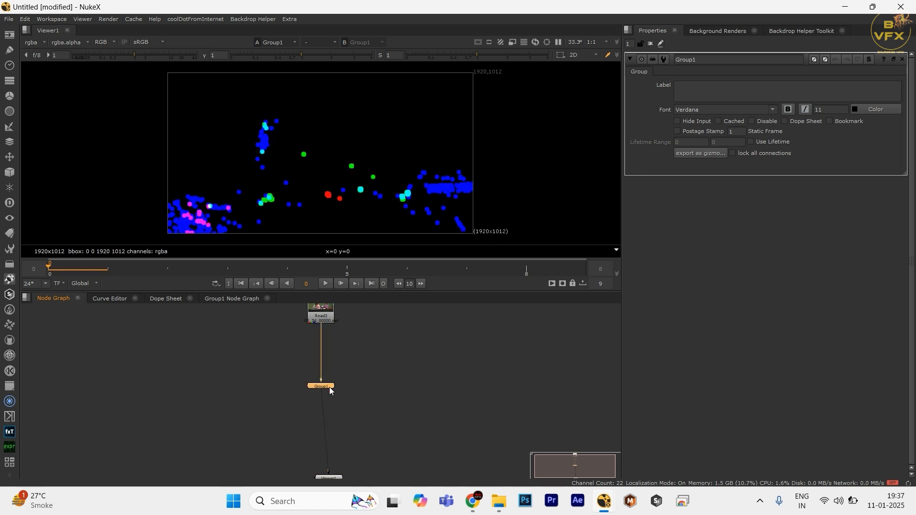
# Rename the new group node to Neg
pyautogui.moveTo(731, 62); pyautogui.dragTo(536, 121)
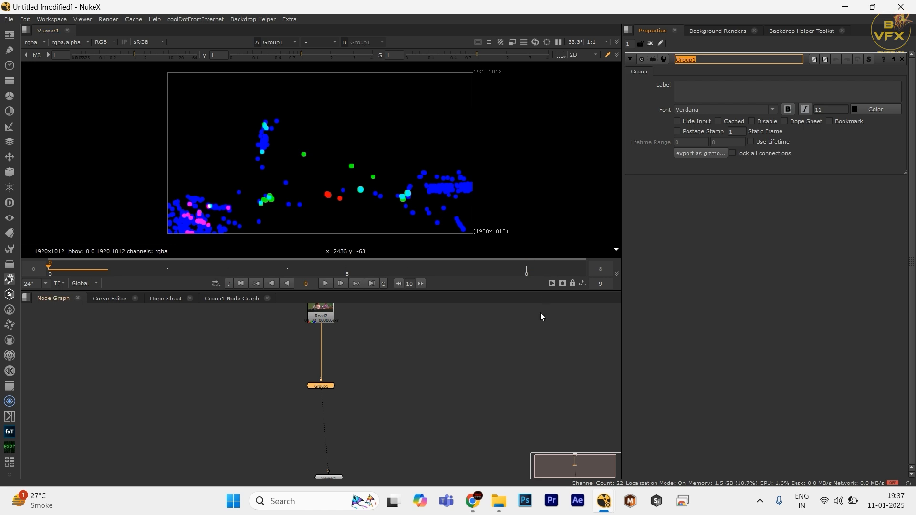
pyautogui.write('cged')
pyautogui.hotkey('ctrl', 'a')
pyautogui.write('Neg')
pyautogui.press('Return')
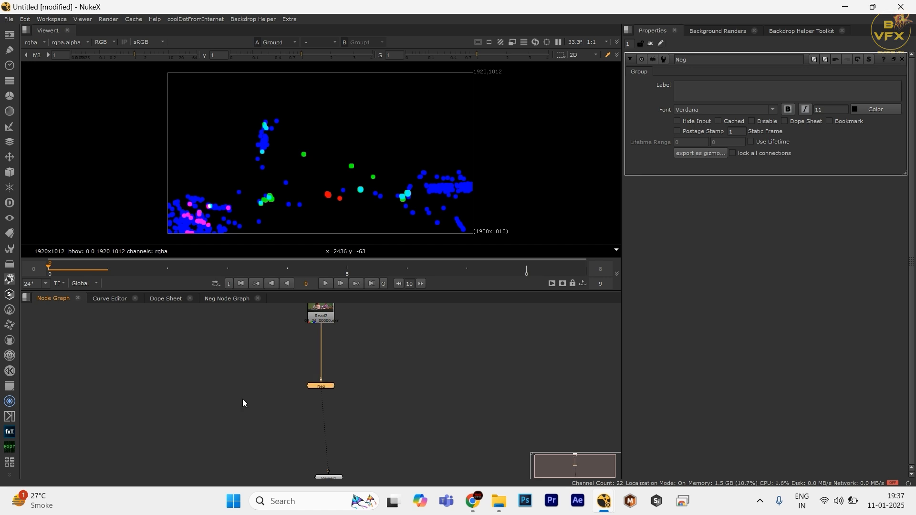
# Detach the Neg group from Read2 and save it as a ToolSet named Neg in the root menu
pyautogui.moveTo(324, 383); pyautogui.dragTo(148, 445)
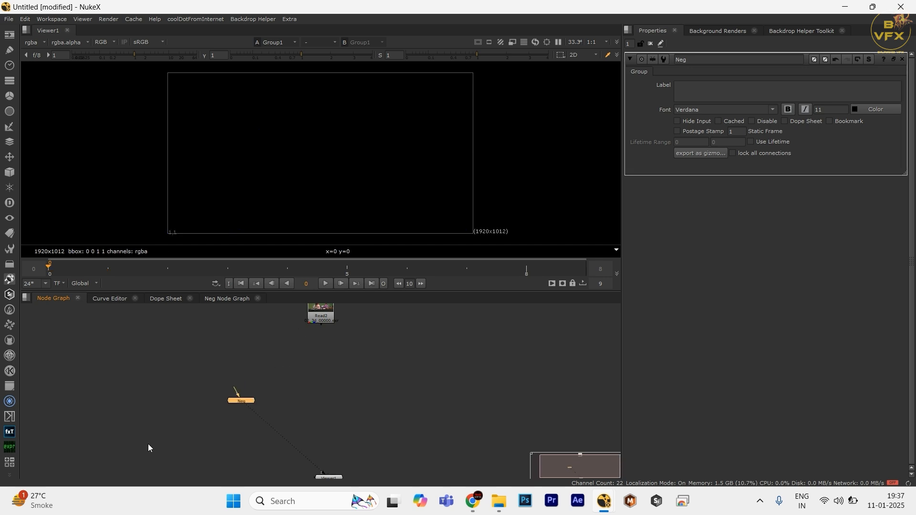
pyautogui.click(9, 249)
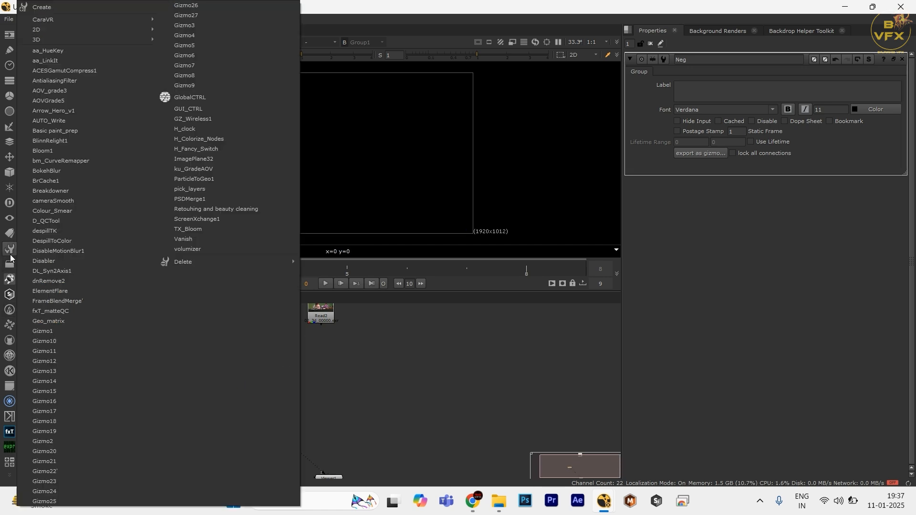
pyautogui.click(31, 10)
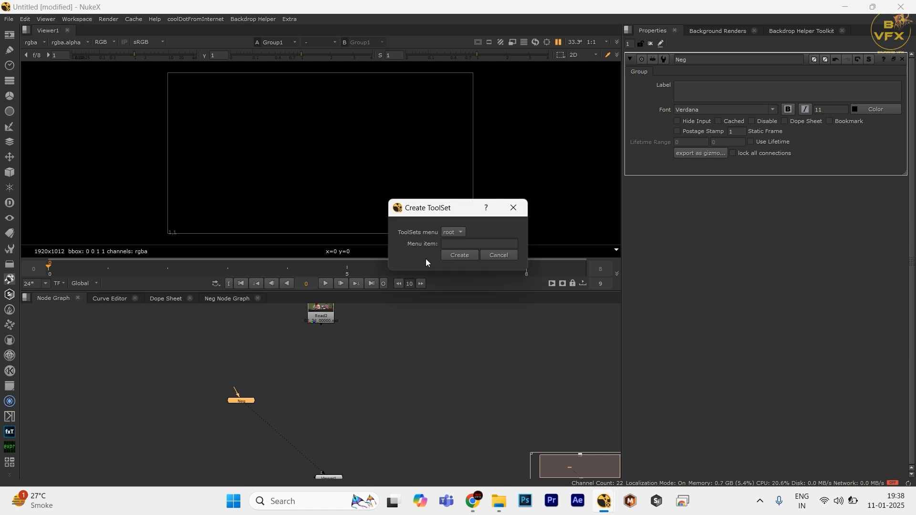
pyautogui.click(465, 244)
pyautogui.write('Neg')
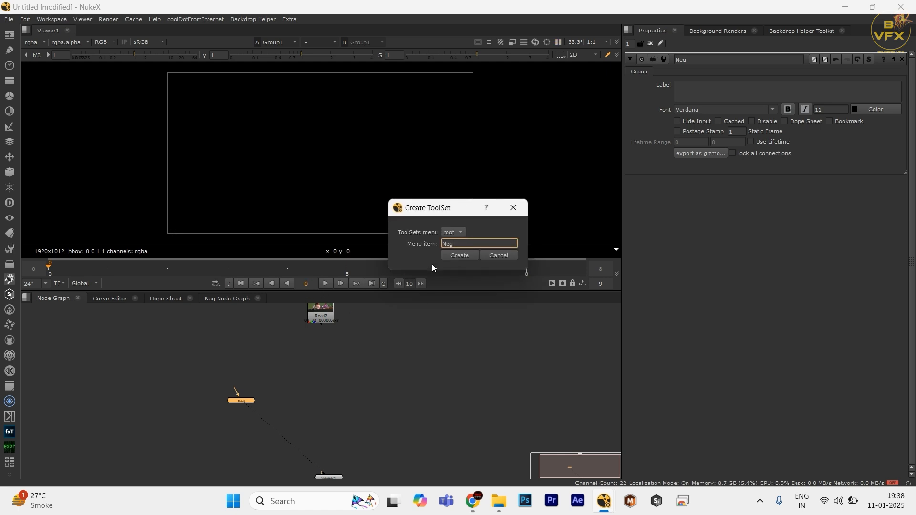
pyautogui.press('Return')
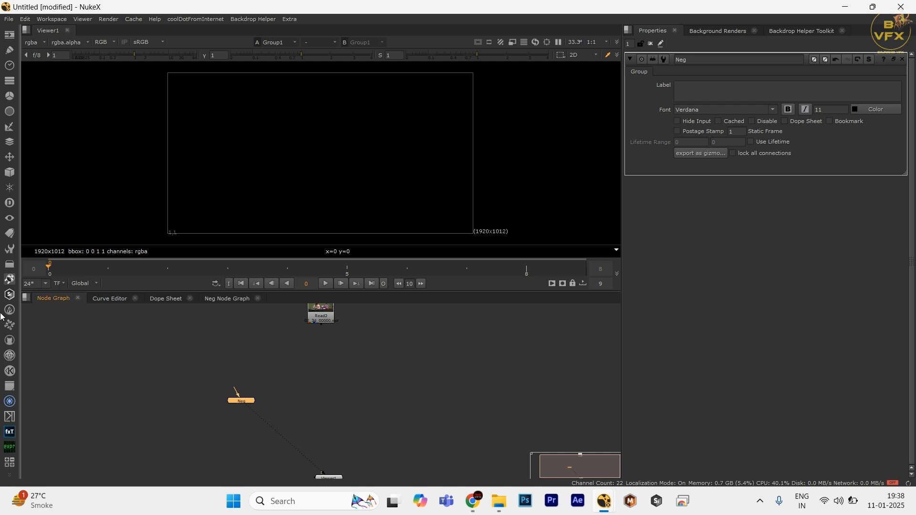
# Delete the Neg group from the node graph and add it back from the saved Neg ToolSet
pyautogui.press('Delete')
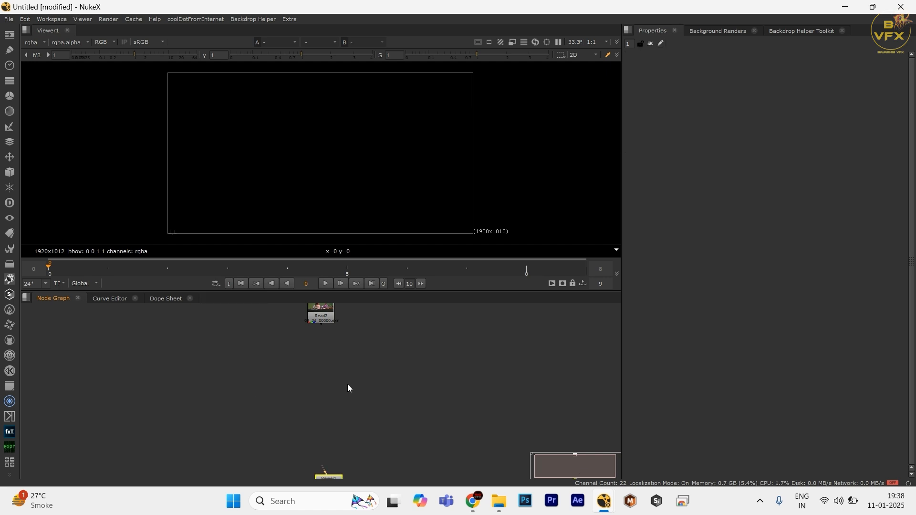
pyautogui.press('Tab')
pyautogui.write('neg')
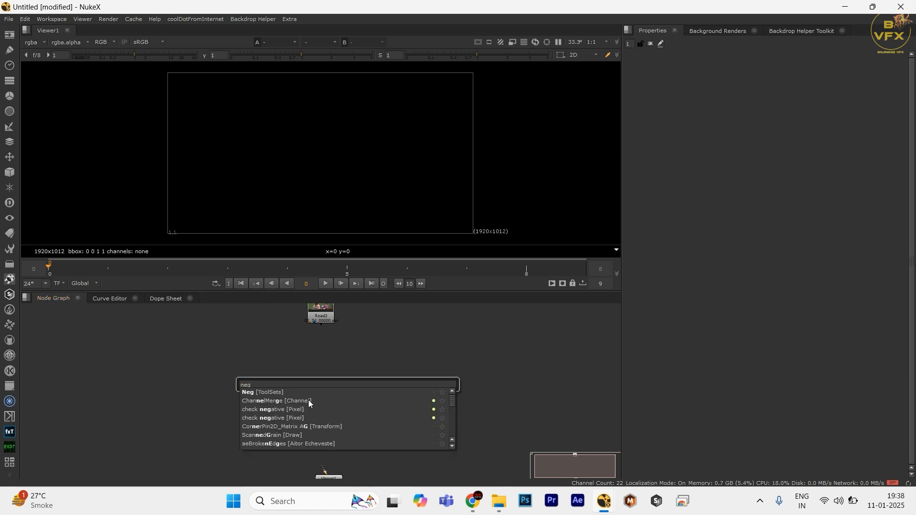
pyautogui.click(293, 393)
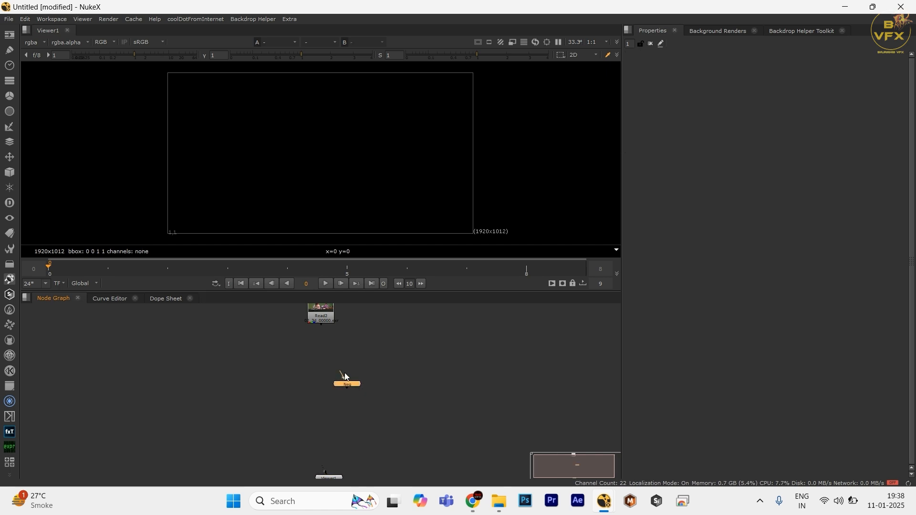
# Connect the Neg node's input to Read2, align it below, and show its output in the viewer
pyautogui.moveTo(344, 373); pyautogui.dragTo(313, 318)
pyautogui.moveTo(415, 344); pyautogui.dragTo(287, 476)
pyautogui.press('1')
pyautogui.moveTo(355, 384); pyautogui.dragTo(328, 391)
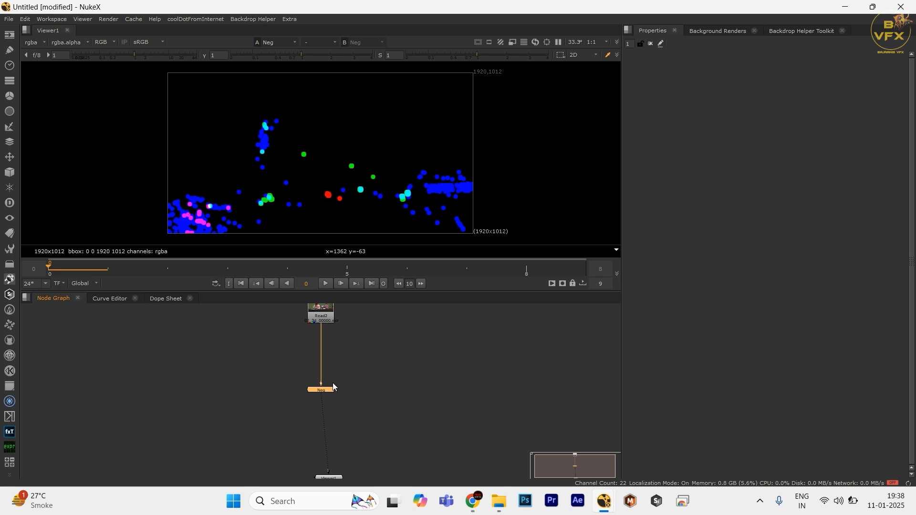
# Open the properties of the Neg group node
pyautogui.scroll(3, 309, 386)
pyautogui.doubleClick(321, 394)
pyautogui.click(502, 417)
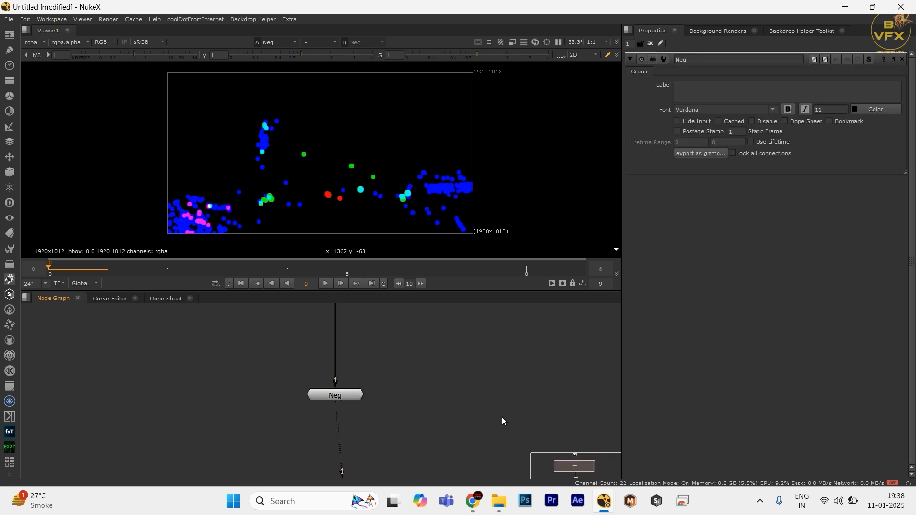
pyautogui.click(335, 394)
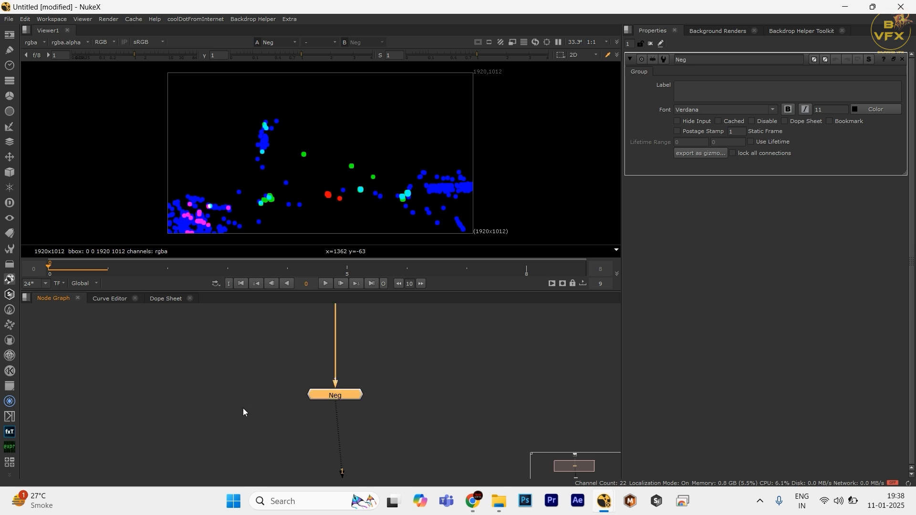
pyautogui.scroll(-2, 241, 411)
pyautogui.moveTo(231, 375); pyautogui.dragTo(393, 450)
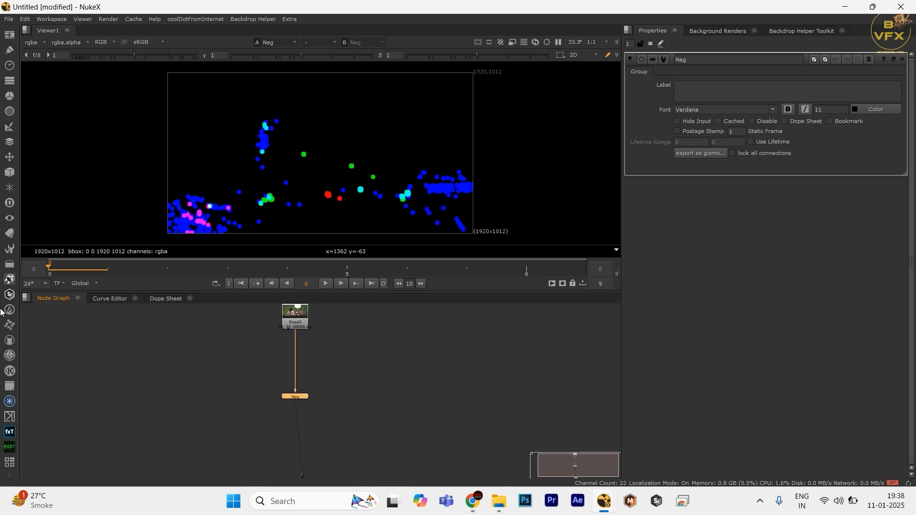
pyautogui.moveTo(209, 356); pyautogui.dragTo(316, 413)
pyautogui.moveTo(201, 375); pyautogui.dragTo(420, 419)
pyautogui.moveTo(348, 365); pyautogui.dragTo(213, 405)
pyautogui.moveTo(365, 353); pyautogui.dragTo(134, 451)
pyautogui.scroll(3, 229, 375)
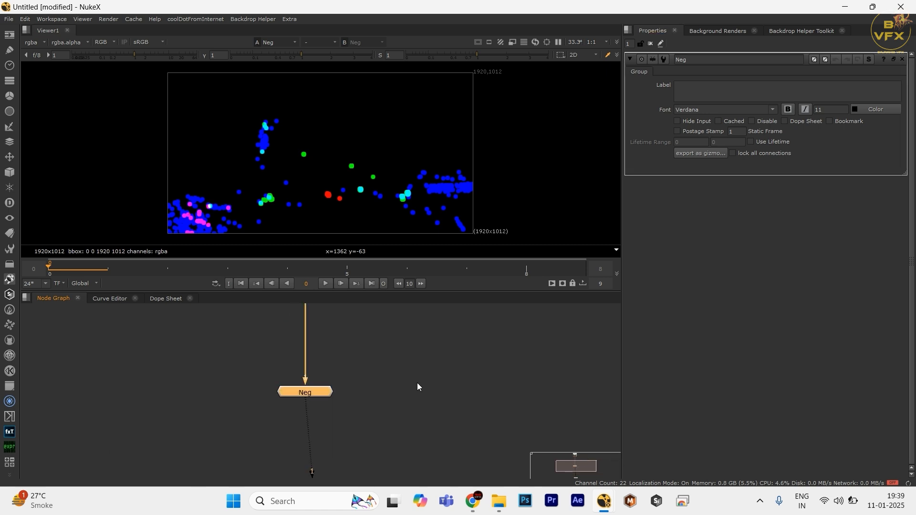
pyautogui.scroll(-2, 268, 384)
# Insert a Clamp node between Read2 and Neg and check the viewer for remaining negative pixels
pyautogui.moveTo(268, 392); pyautogui.dragTo(291, 459, button='middle')
pyautogui.moveTo(168, 402); pyautogui.dragTo(527, 394)
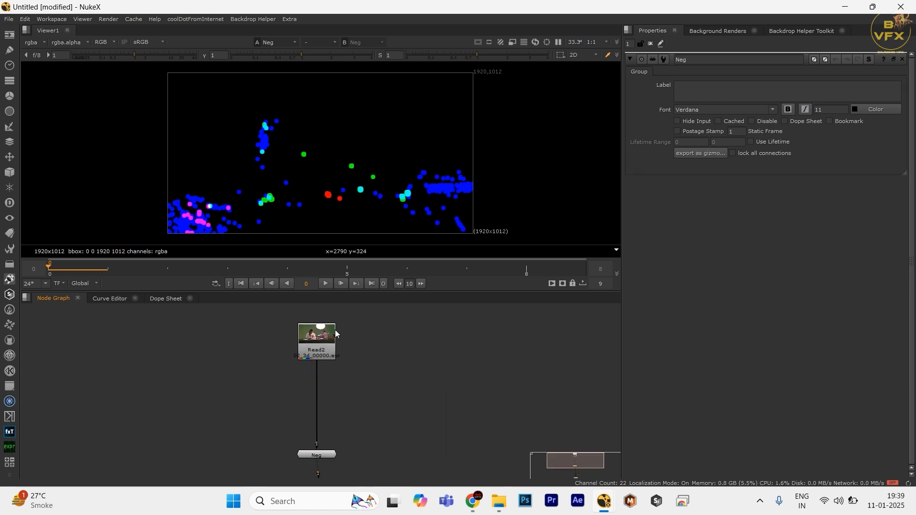
pyautogui.press('Tab')
pyautogui.write('clamp')
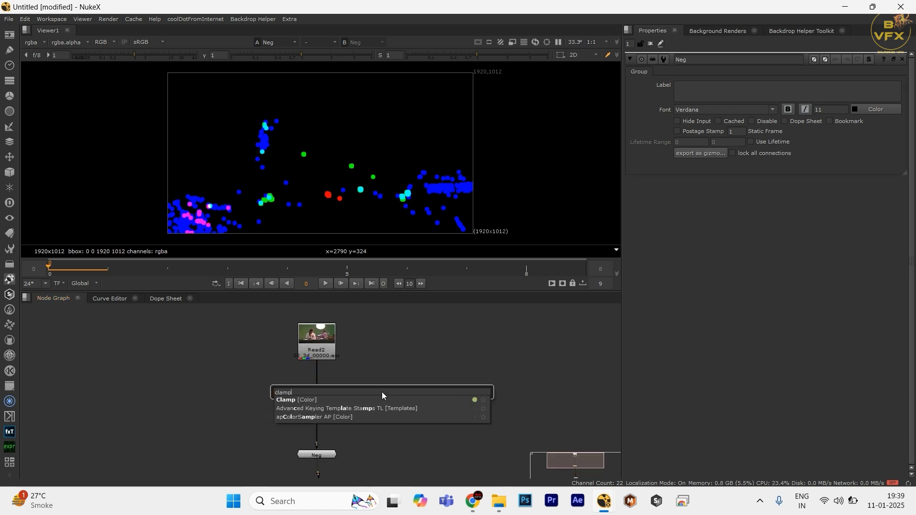
pyautogui.press('Return')
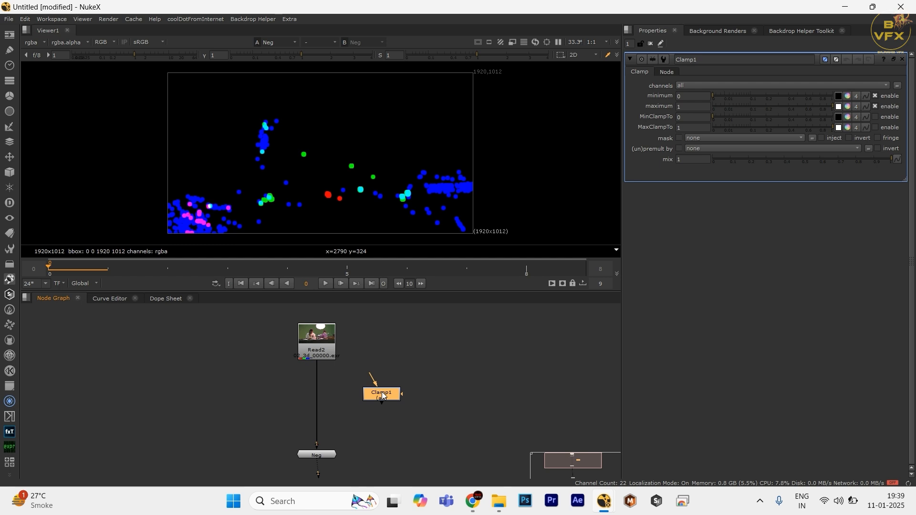
pyautogui.moveTo(319, 398); pyautogui.dragTo(315, 398)
pyautogui.moveTo(217, 88); pyautogui.dragTo(516, 155)
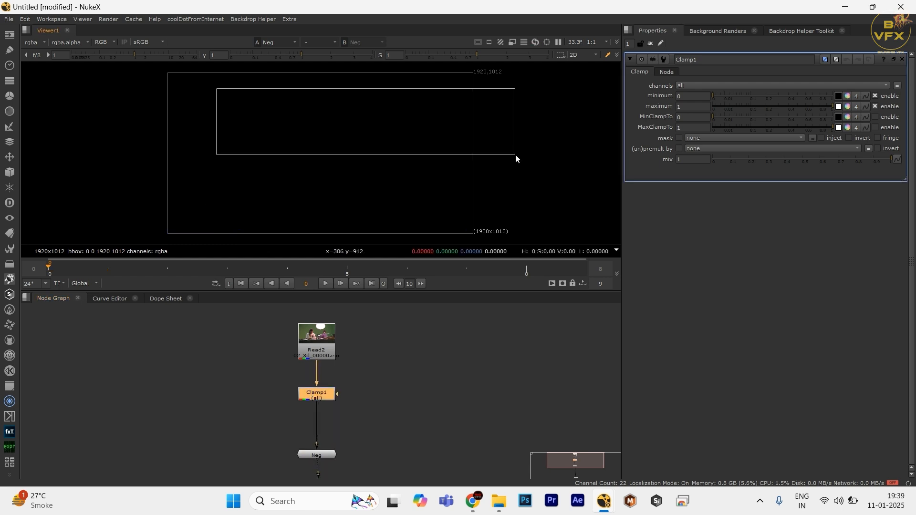
# Pull Neg out of the main chain, place it beside the Clamp node as a side branch fed by Clamp, and view it
pyautogui.moveTo(428, 350); pyautogui.dragTo(181, 444)
pyautogui.moveTo(316, 455); pyautogui.dragTo(274, 413)
pyautogui.hotkey('ctrl', 'd')
pyautogui.hotkey('ctrl', 'd')
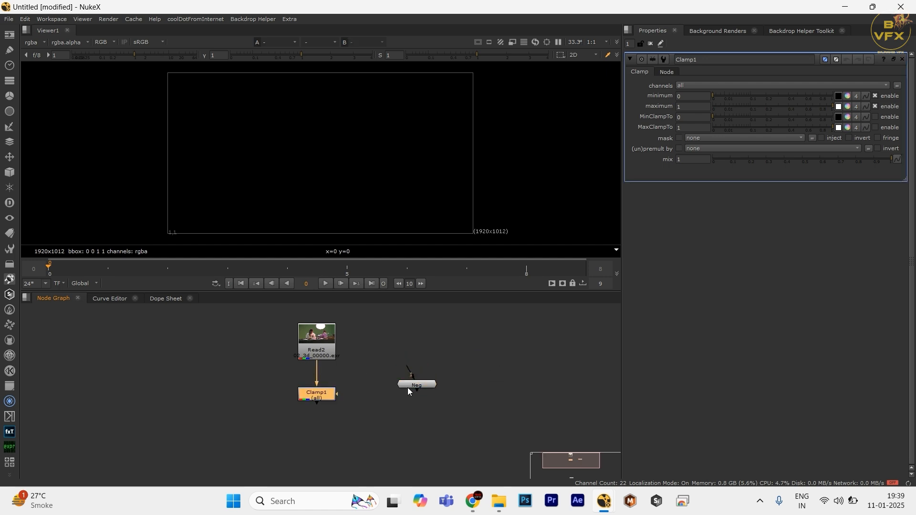
pyautogui.moveTo(329, 353); pyautogui.dragTo(325, 393)
pyautogui.moveTo(409, 392); pyautogui.dragTo(414, 399)
pyautogui.press('1')
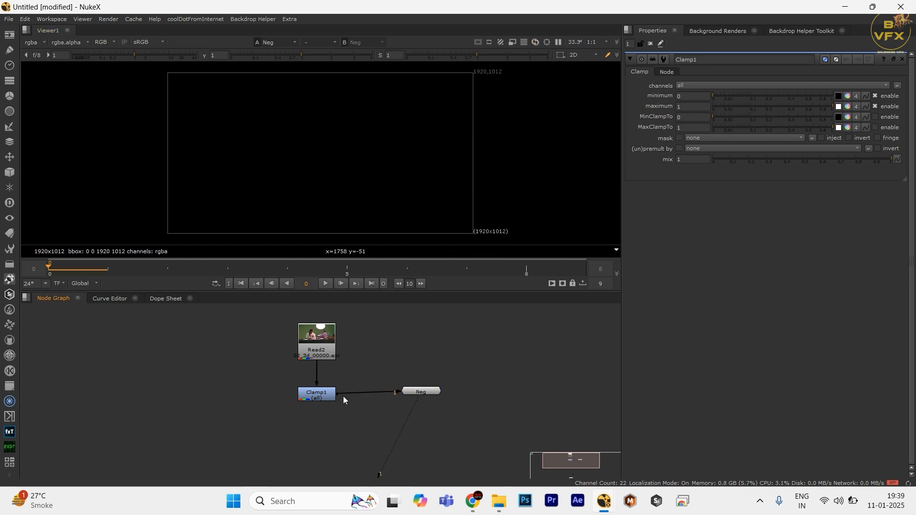
# View the Clamp output at a viewer gain of 0.034 and compare the shirt highlights with the clamp disabled and enabled
pyautogui.moveTo(359, 352); pyautogui.dragTo(249, 421)
pyautogui.press('1')
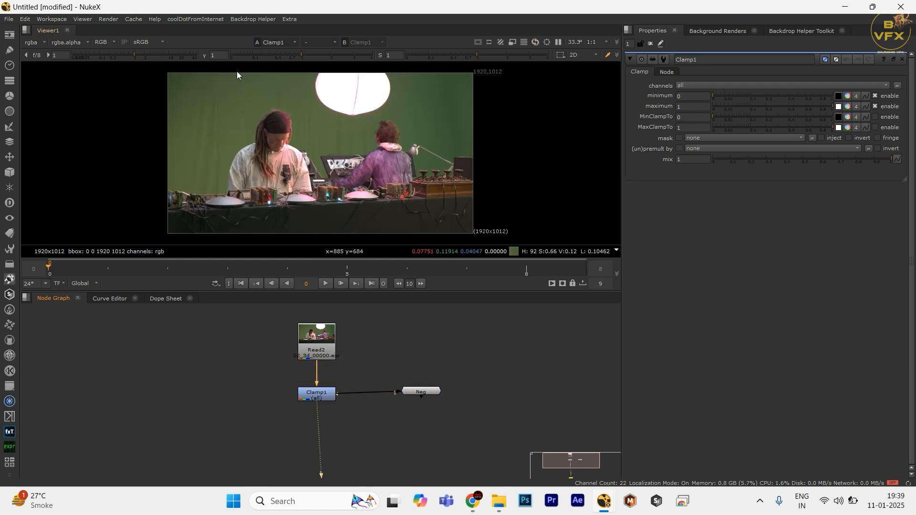
pyautogui.moveTo(134, 55); pyautogui.dragTo(84, 56)
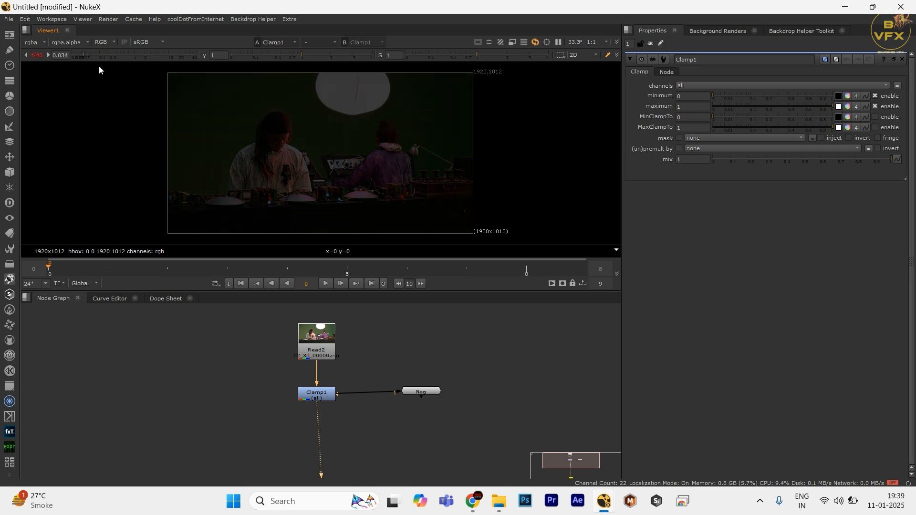
pyautogui.scroll(7, 288, 157)
pyautogui.scroll(2, 240, 136)
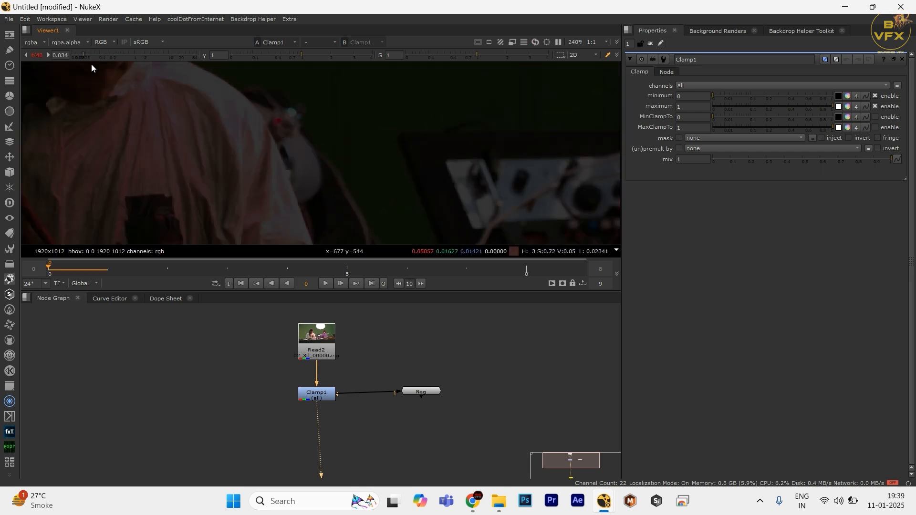
pyautogui.click(317, 393)
pyautogui.press('d')
pyautogui.press('d')
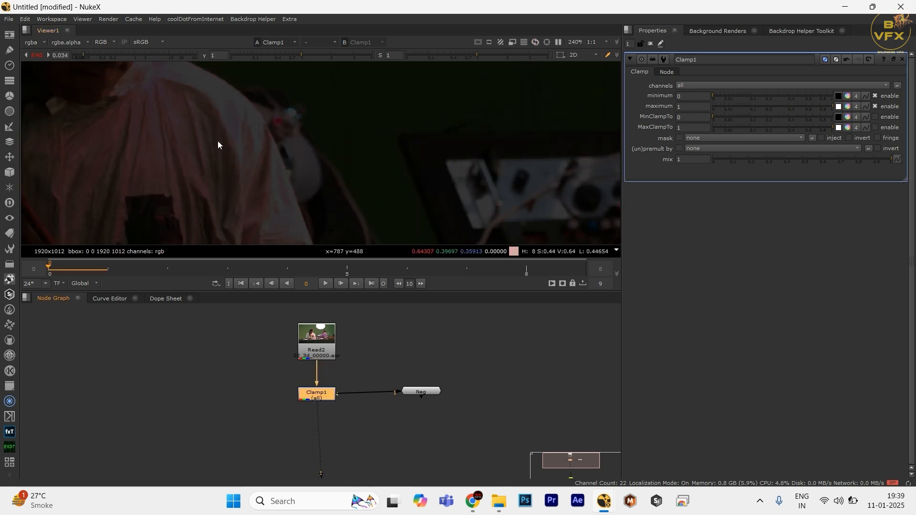
pyautogui.moveTo(218, 141); pyautogui.dragTo(264, 204, button='middle')
pyautogui.press('d')
pyautogui.press('d')
# Set the Clamp maximum to 6, detach Neg, and compare the highlights with the clamp disabled and enabled
pyautogui.doubleClick(687, 105)
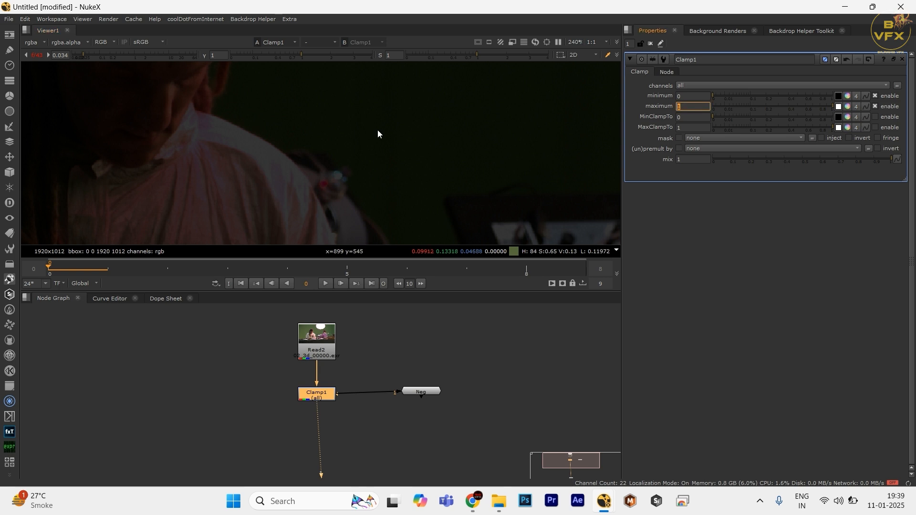
pyautogui.write('6')
pyautogui.press('Return')
pyautogui.moveTo(341, 394); pyautogui.dragTo(282, 422)
pyautogui.press('d')
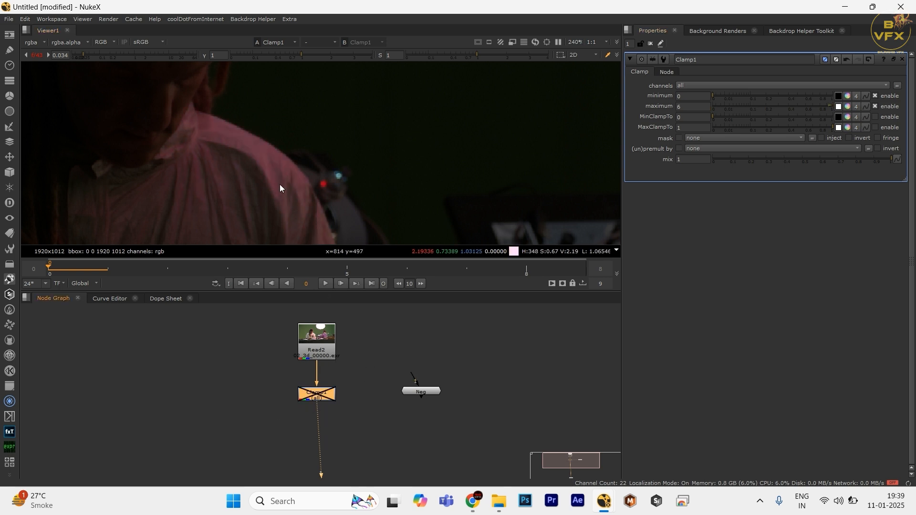
pyautogui.press('d')
pyautogui.scroll(4, 256, 165)
pyautogui.press('d')
pyautogui.press('d')
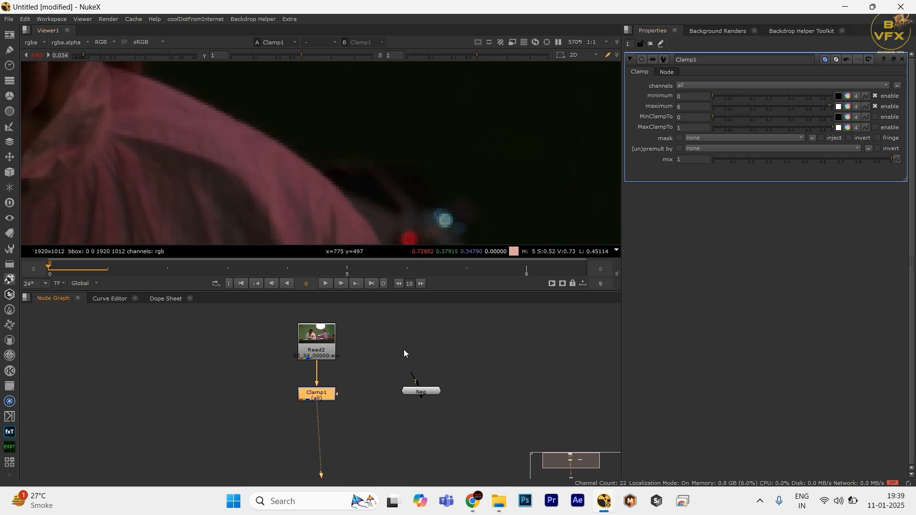
# Reconnect Neg to the Clamp node and check its output across the full frame for negative pixels
pyautogui.moveTo(412, 378)
pyautogui.mouseDown()
pyautogui.moveTo(332, 395)
pyautogui.moveTo(424, 390)
pyautogui.mouseUp()
pyautogui.press('1')
pyautogui.click(422, 357)
pyautogui.scroll(-3, 329, 187)
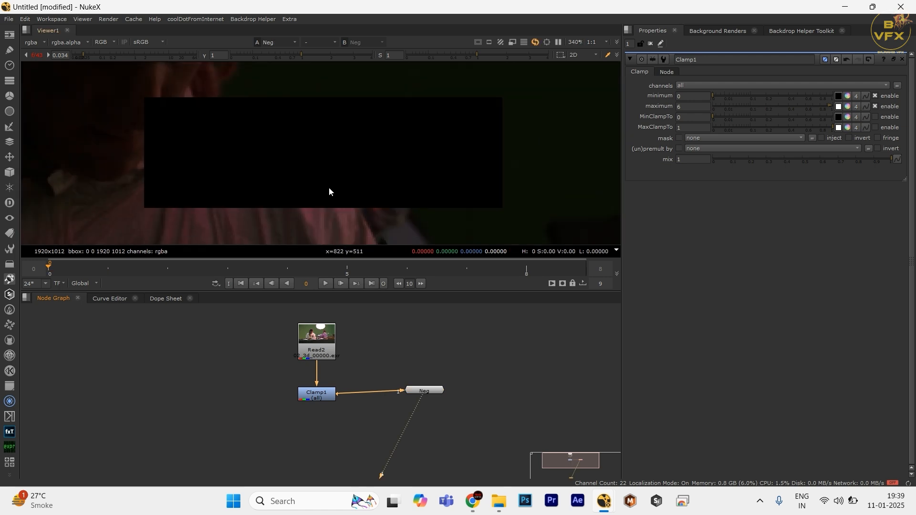
pyautogui.press('f')
pyautogui.moveTo(265, 143); pyautogui.dragTo(485, 178)
pyautogui.click(689, 107)
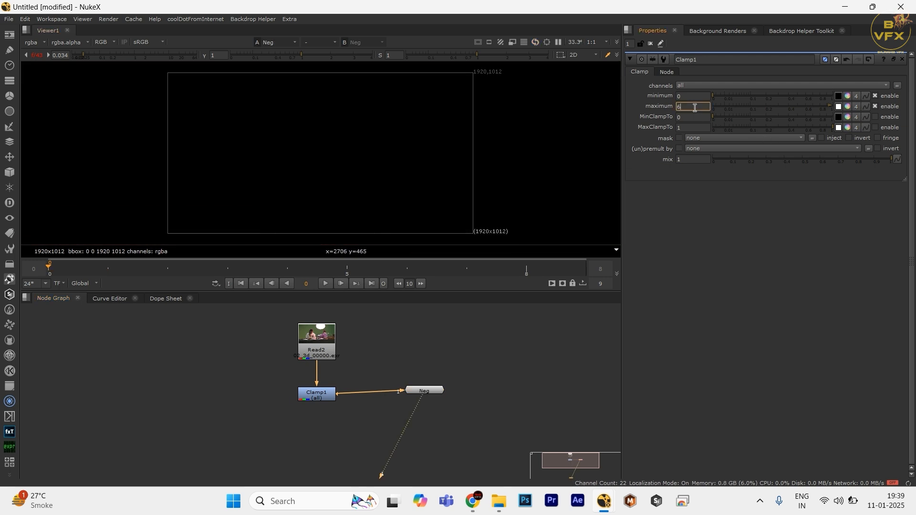
pyautogui.moveTo(689, 107); pyautogui.dragTo(567, 121)
pyautogui.moveTo(675, 105); pyautogui.dragTo(564, 109)
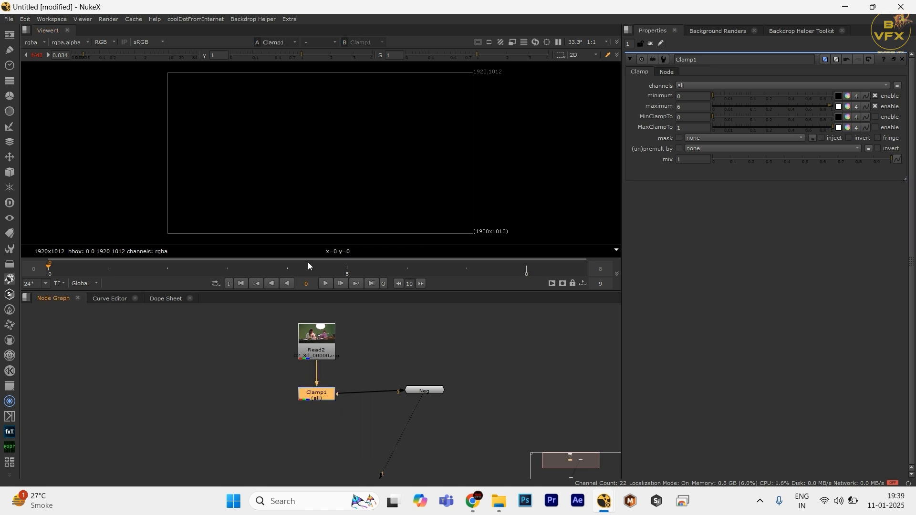
# View the Clamp output up close around the man's shoulder and inspect the nearby lights with the clamp disabled
pyautogui.press('1')
pyautogui.scroll(10, 281, 155)
pyautogui.moveTo(247, 109); pyautogui.dragTo(346, 178)
pyautogui.scroll(-2, 329, 155)
pyautogui.scroll(2, 328, 153)
pyautogui.click(315, 394)
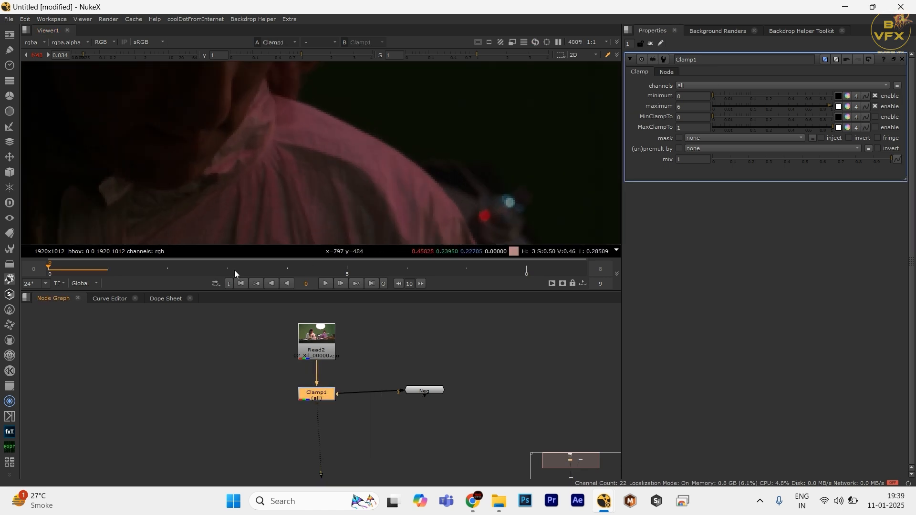
pyautogui.press('d')
pyautogui.scroll(-1, 308, 142)
pyautogui.moveTo(328, 144); pyautogui.dragTo(258, 87, button='middle')
pyautogui.scroll(2, 402, 140)
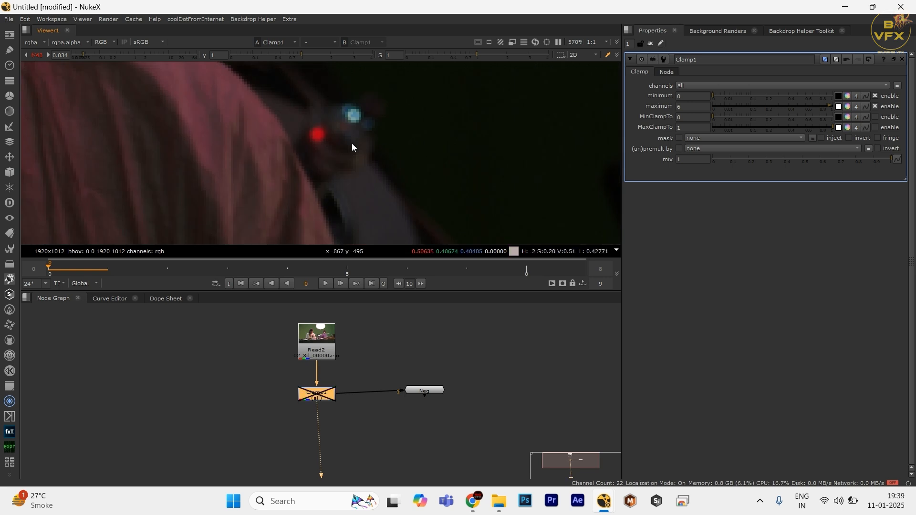
# Compare the red and blue lights behind the shoulder with the clamp enabled and disabled
pyautogui.scroll(3, 344, 142)
pyautogui.scroll(2, 285, 125)
pyautogui.press('d')
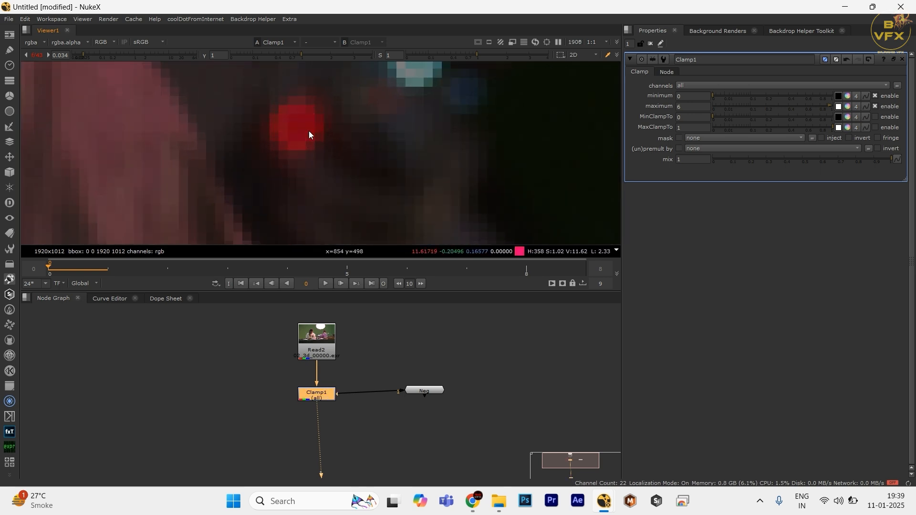
pyautogui.press('d')
pyautogui.press('d')
pyautogui.moveTo(356, 68); pyautogui.dragTo(349, 116, button='middle')
pyautogui.press('d')
pyautogui.press('d')
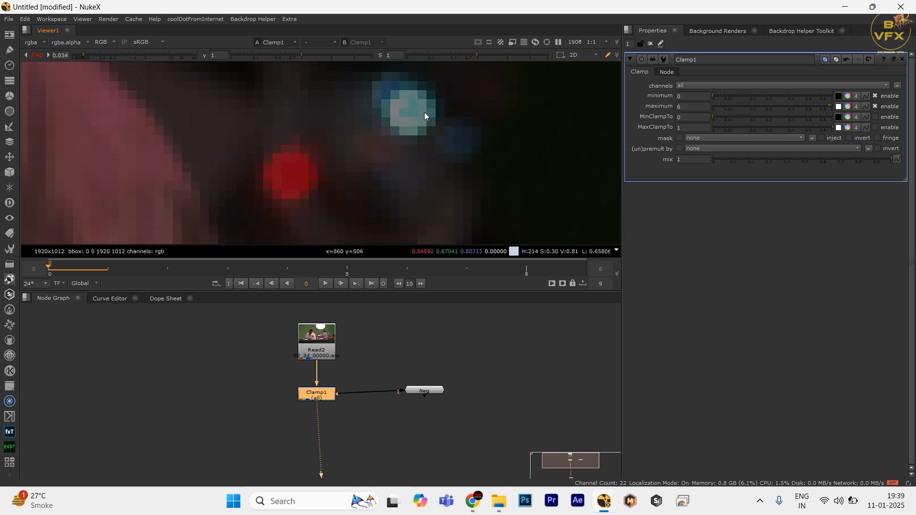
# Check the blue light once more with the clamp toggled and set the Clamp maximum to 8
pyautogui.press('d')
pyautogui.press('d')
pyautogui.write('8')
pyautogui.press('Return')
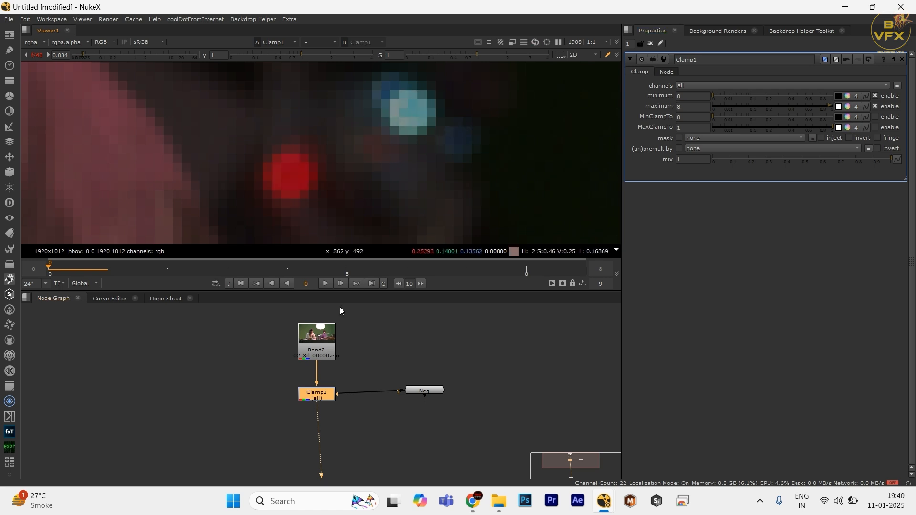
# Check the Neg output across the full frame at a viewer gain of 50, and reset the gain to 1
pyautogui.click(353, 367)
pyautogui.moveTo(395, 367); pyautogui.dragTo(492, 426)
pyautogui.press('1')
pyautogui.press('f')
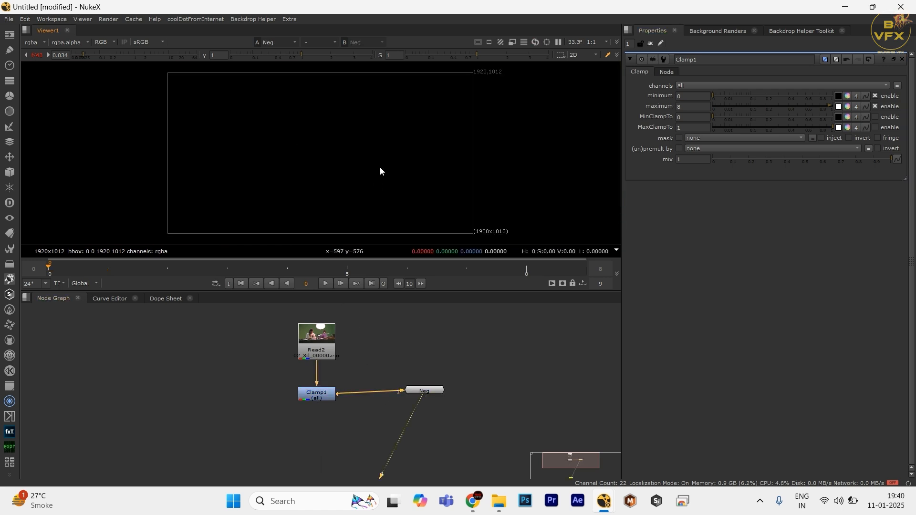
pyautogui.scroll(-3, 173, 68)
pyautogui.moveTo(143, 54); pyautogui.dragTo(193, 59)
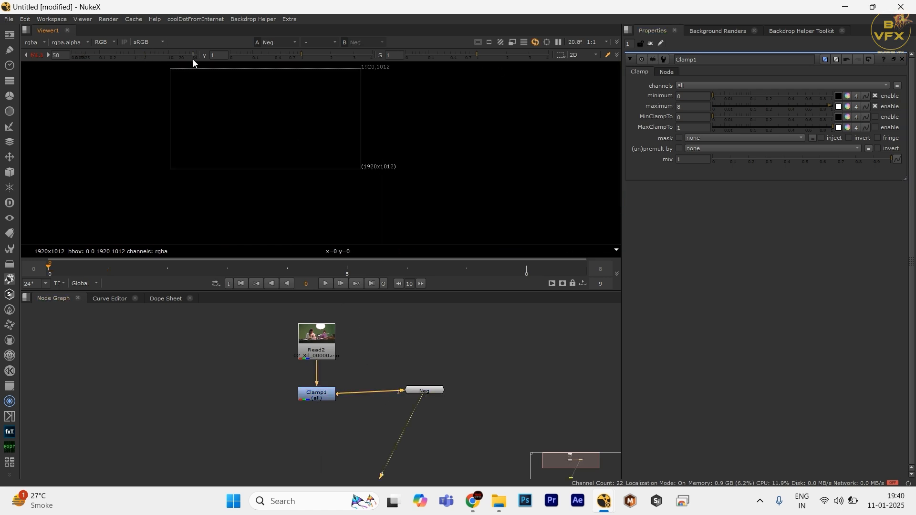
pyautogui.keyDown('ctrl'); pyautogui.click(161, 53); pyautogui.keyUp('ctrl')
pyautogui.moveTo(351, 368); pyautogui.dragTo(284, 411)
pyautogui.scroll(1, 301, 146)
pyautogui.moveTo(300, 146); pyautogui.dragTo(322, 180, button='middle')
# Raise the Clamp maximum to 20
pyautogui.click(693, 103)
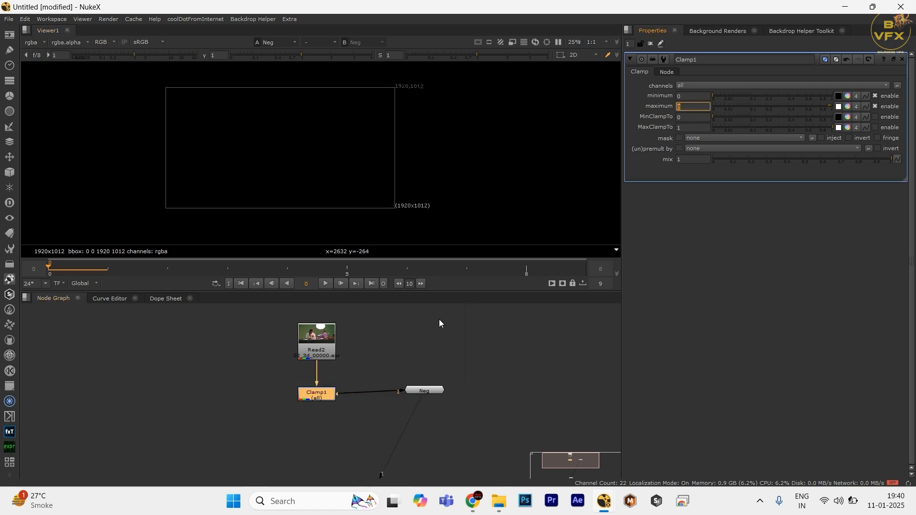
pyautogui.click(406, 375)
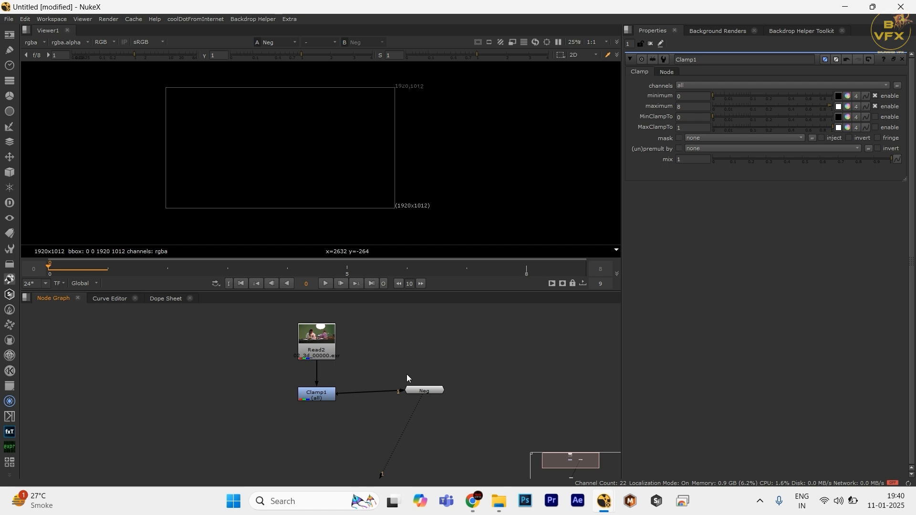
pyautogui.click(701, 107)
pyautogui.press('Up')
pyautogui.press('Up')
pyautogui.press('Up')
pyautogui.press('Up')
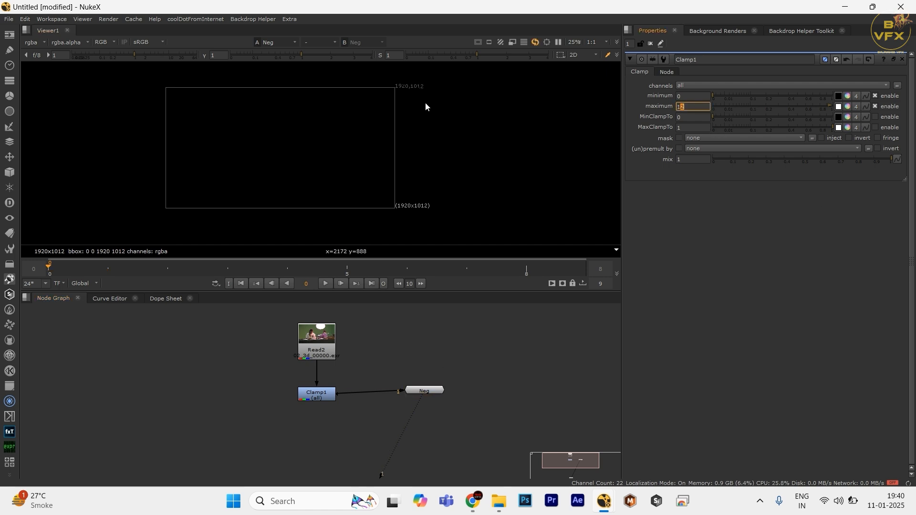
pyautogui.press('Up')
pyautogui.press('Up')
pyautogui.press('Up')
pyautogui.press('Up')
pyautogui.press('Up')
# Check the Neg output for negative pixels at a viewer gain of 64
pyautogui.moveTo(165, 56); pyautogui.dragTo(281, 99)
pyautogui.moveTo(411, 383); pyautogui.dragTo(301, 345)
pyautogui.moveTo(340, 368); pyautogui.dragTo(317, 394)
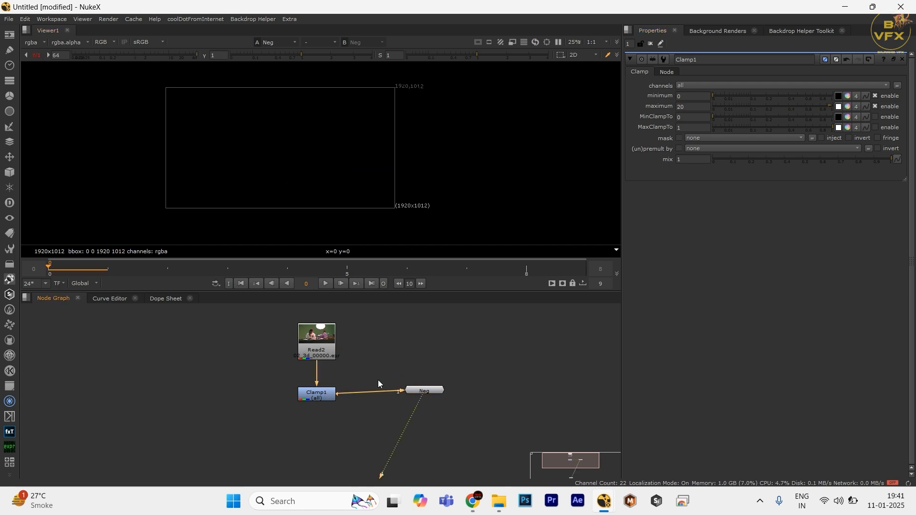
# View the Clamp output and reset the viewer gain to 1
pyautogui.click(317, 394)
pyautogui.press('1')
pyautogui.scroll(2, 250, 124)
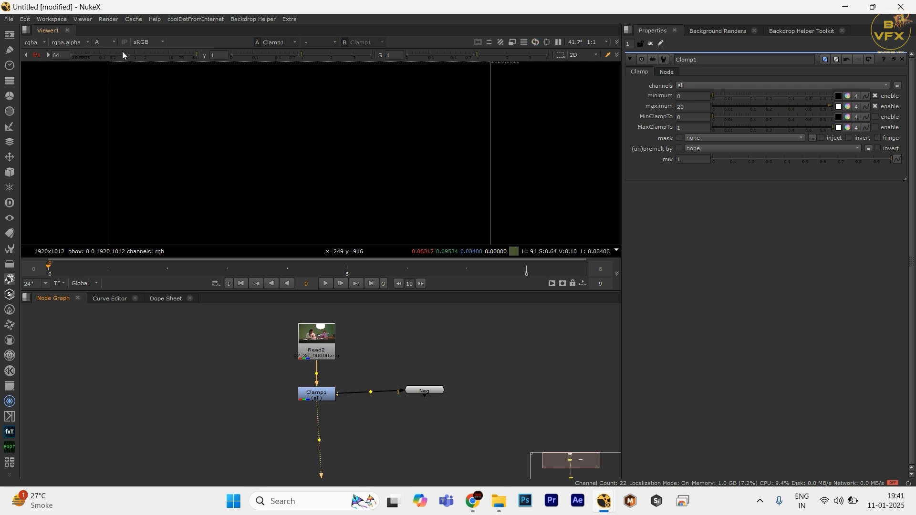
pyautogui.keyDown('ctrl'); pyautogui.click(122, 51); pyautogui.keyUp('ctrl')
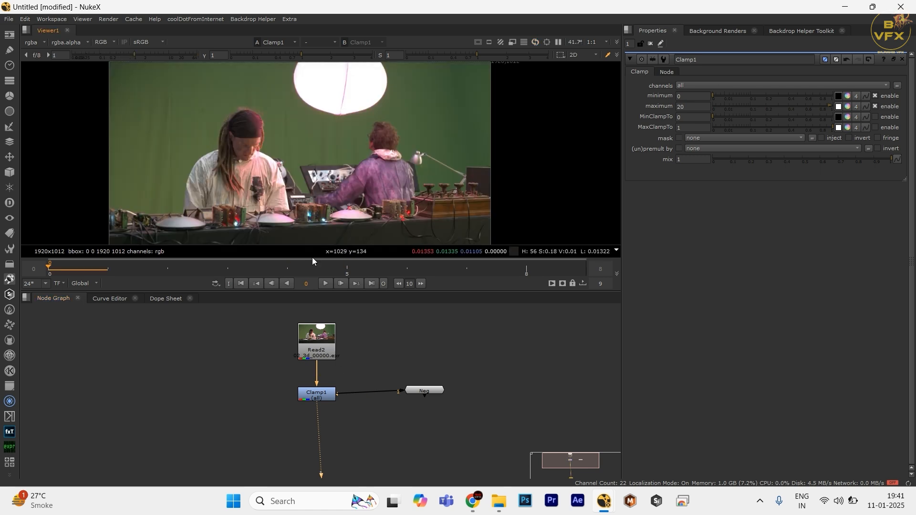
# Lower the viewer gain to 0.04 and examine the clamped red and blue lights behind the shoulder
pyautogui.click(316, 394)
pyautogui.click(79, 54)
pyautogui.moveTo(79, 54); pyautogui.dragTo(87, 54)
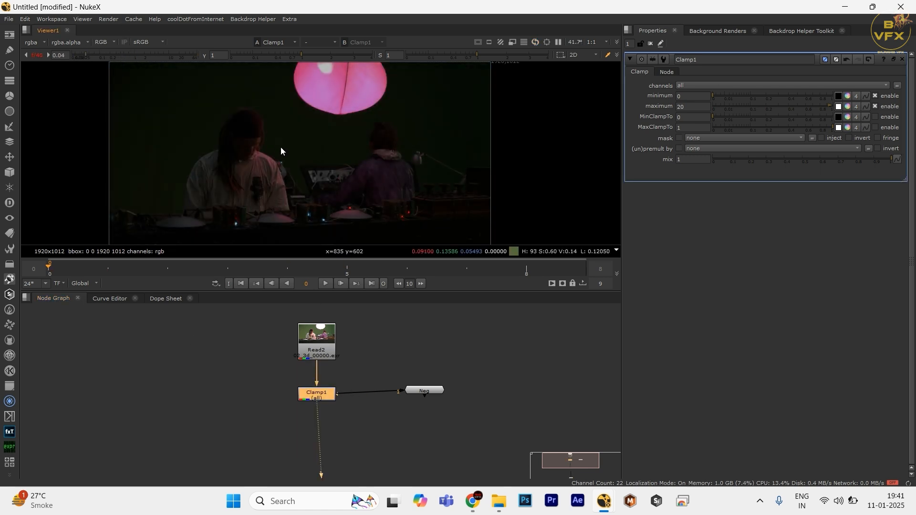
pyautogui.scroll(15, 269, 147)
pyautogui.moveTo(225, 195); pyautogui.dragTo(236, 92, button='middle')
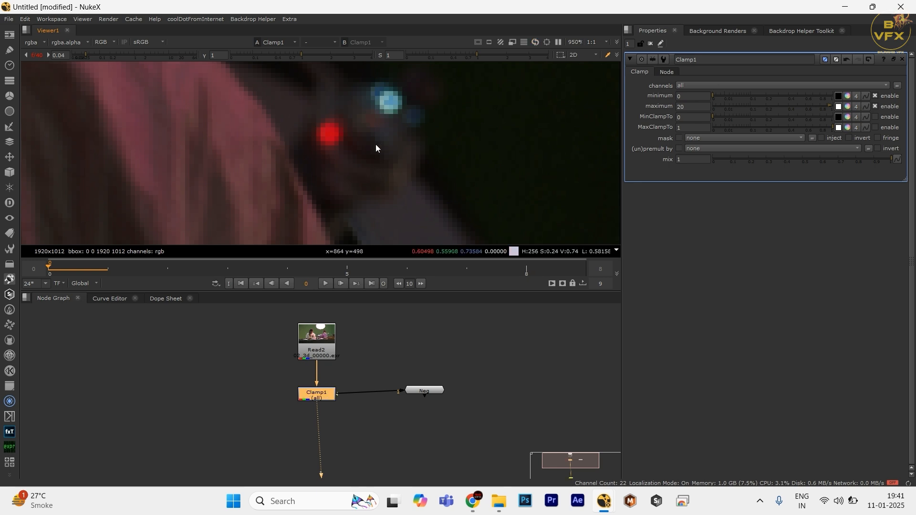
pyautogui.scroll(4, 377, 140)
pyautogui.scroll(-3, 348, 197)
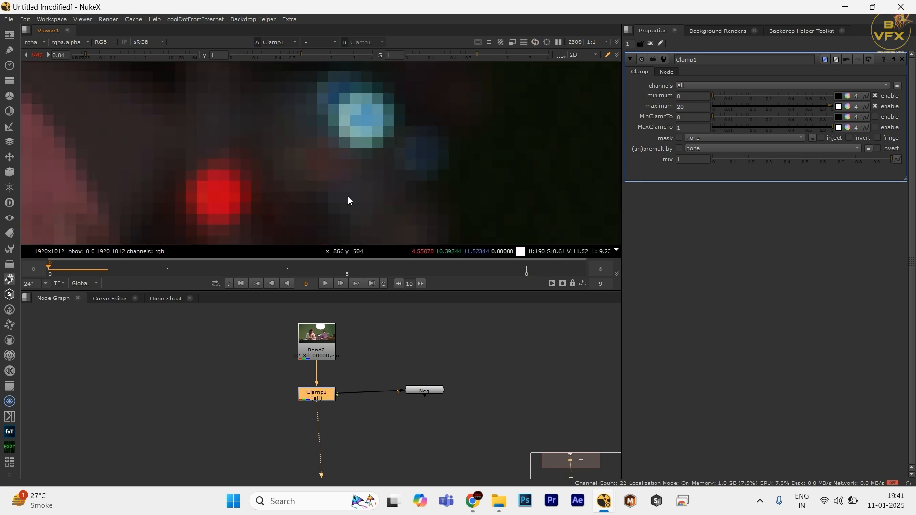
# Inspect the darkened Clamp output in a maximized viewer, switch to the green channel, and restore the normal layout
pyautogui.press('space')
pyautogui.scroll(-4, 373, 184)
pyautogui.moveTo(508, 251); pyautogui.dragTo(447, 211, button='middle')
pyautogui.scroll(3, 768, 368)
pyautogui.moveTo(768, 367); pyautogui.dragTo(446, 248, button='middle')
pyautogui.scroll(-3, 582, 250)
pyautogui.scroll(-4, 261, 238)
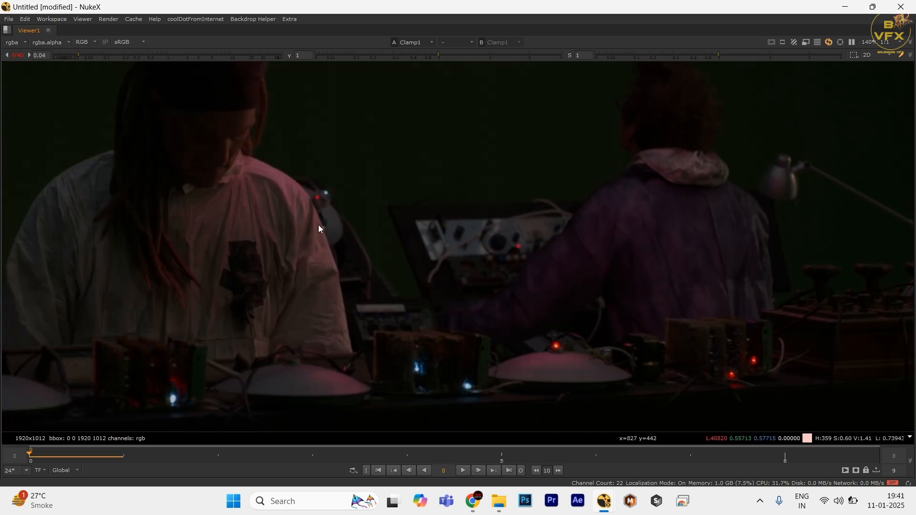
pyautogui.press('g')
pyautogui.press('space')
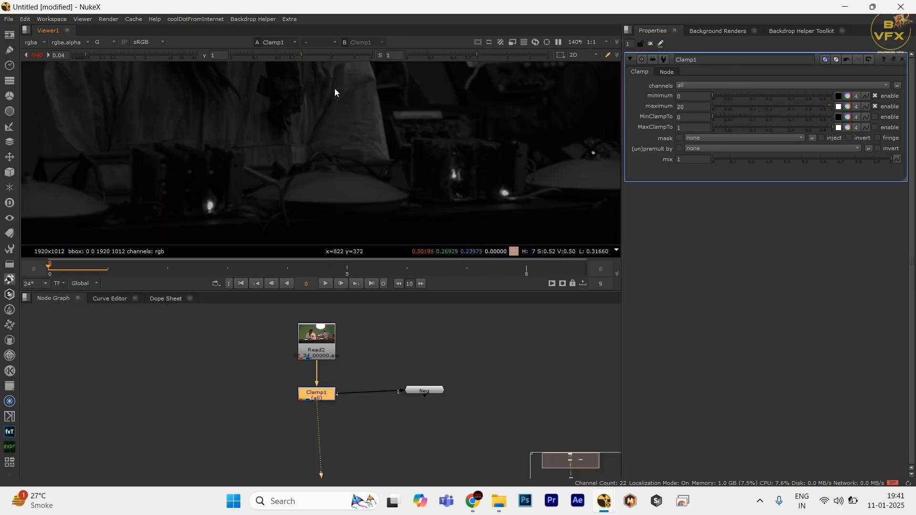
# Check the individual color channels across the full frame, and return to RGB at a viewer gain of 1
pyautogui.press('f')
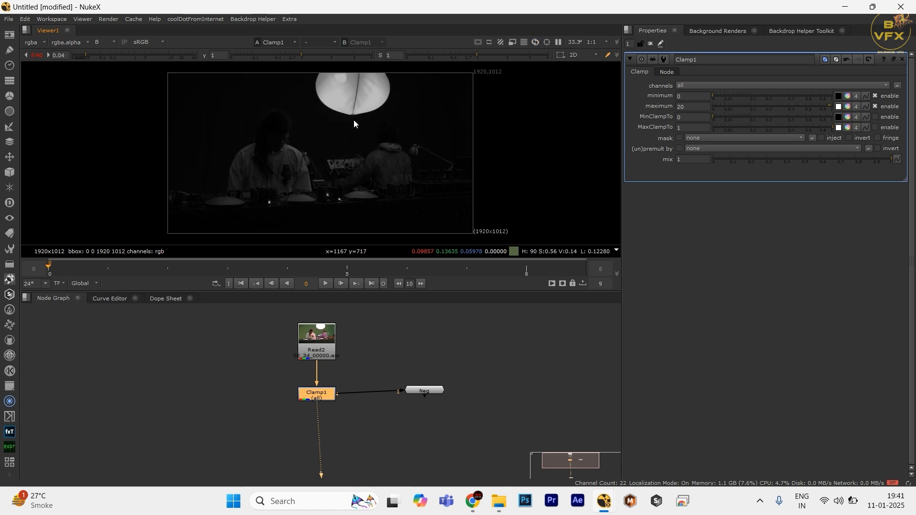
pyautogui.press('g')
pyautogui.keyDown('ctrl'); pyautogui.click(164, 56); pyautogui.keyUp('ctrl')
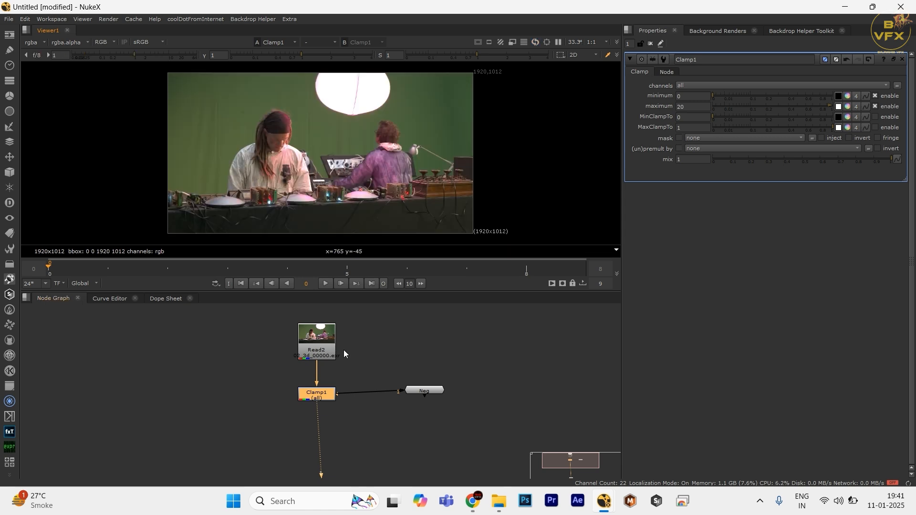
pyautogui.click(345, 365)
pyautogui.click(329, 398)
pyautogui.click(378, 384)
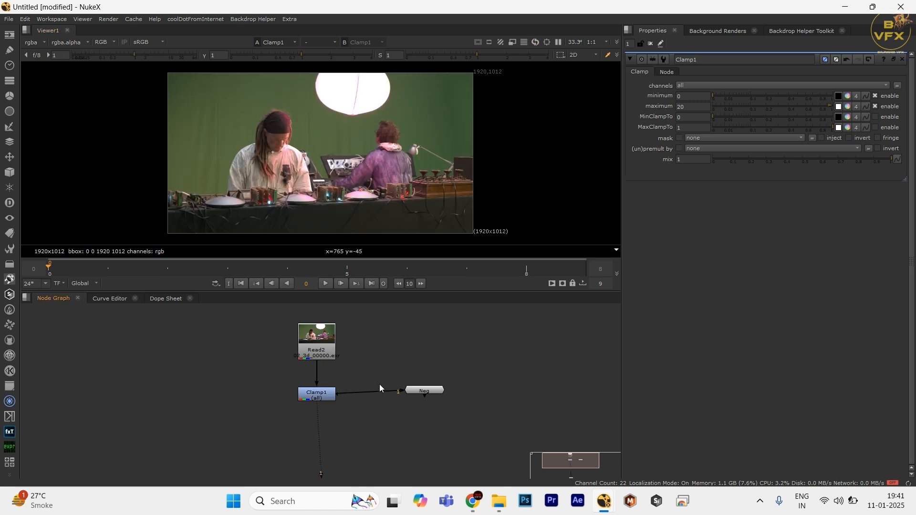
# View the Neg output at a viewer gain of 64 to recheck it for negative pixels
pyautogui.click(438, 391)
pyautogui.press('1')
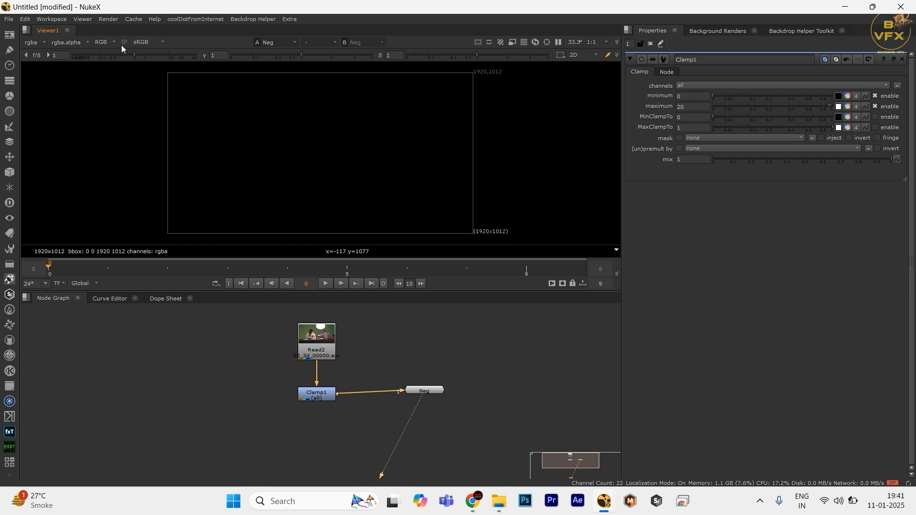
pyautogui.moveTo(134, 55); pyautogui.dragTo(203, 56)
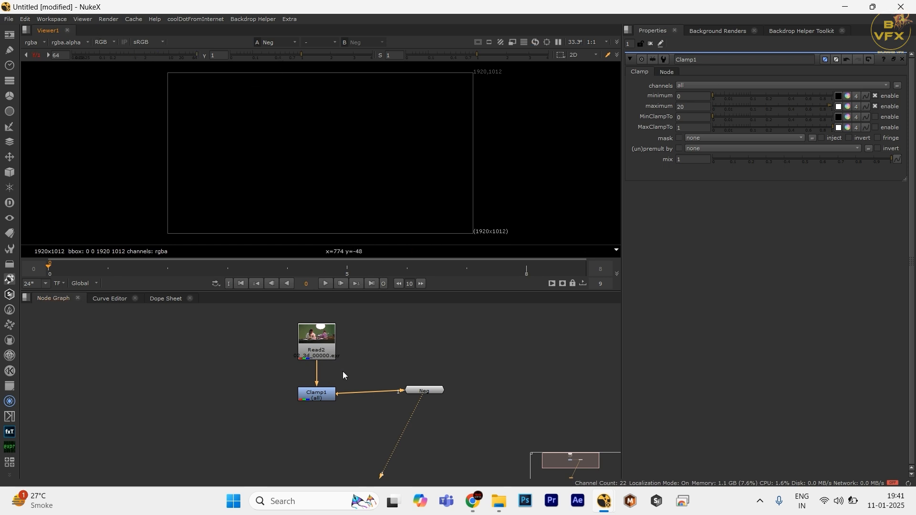
# View the Clamp output at a viewer gain of 1 and compare it with the original Read2 footage
pyautogui.click(316, 394)
pyautogui.press('1')
pyautogui.keyDown('ctrl'); pyautogui.click(164, 56); pyautogui.keyUp('ctrl')
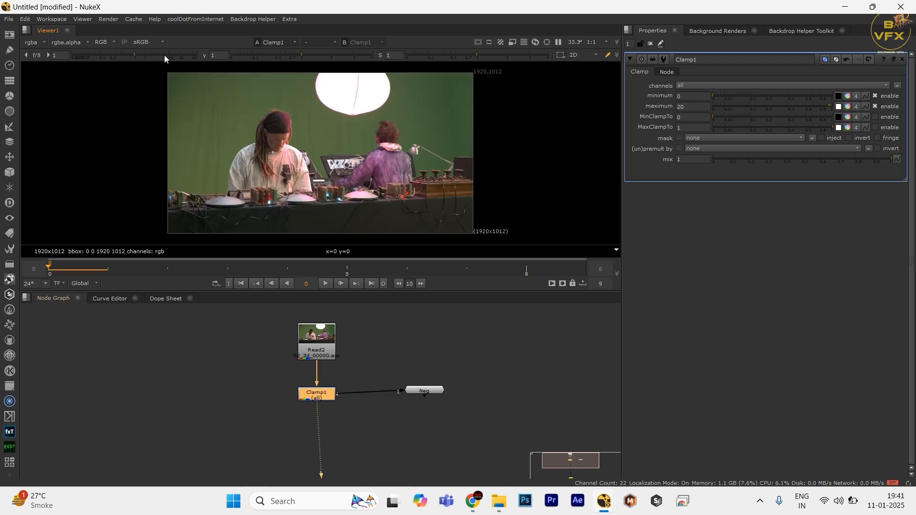
pyautogui.click(344, 347)
pyautogui.click(329, 341)
pyautogui.press('1')
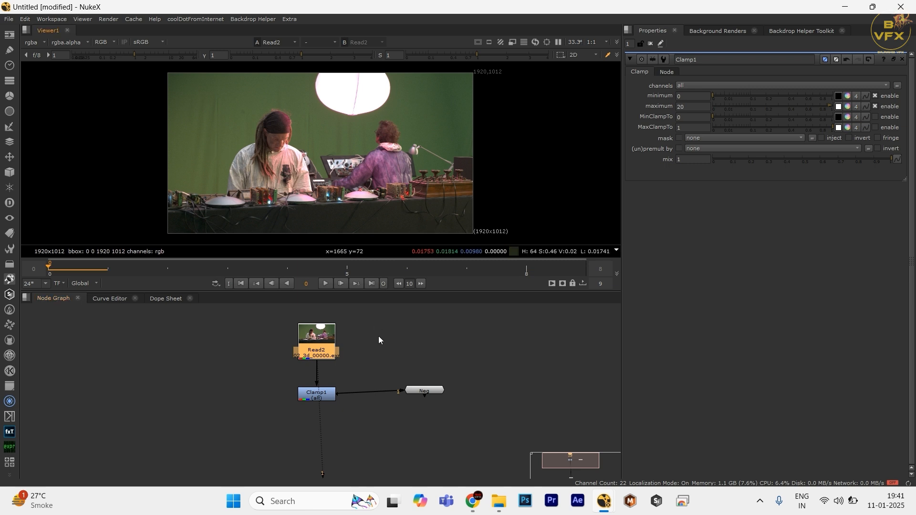
# Connect the Neg input directly to Read2 and view the negative pixels in the unclamped footage
pyautogui.click(378, 337)
pyautogui.moveTo(361, 392); pyautogui.dragTo(312, 354)
pyautogui.moveTo(393, 360); pyautogui.dragTo(497, 451)
pyautogui.press('1')
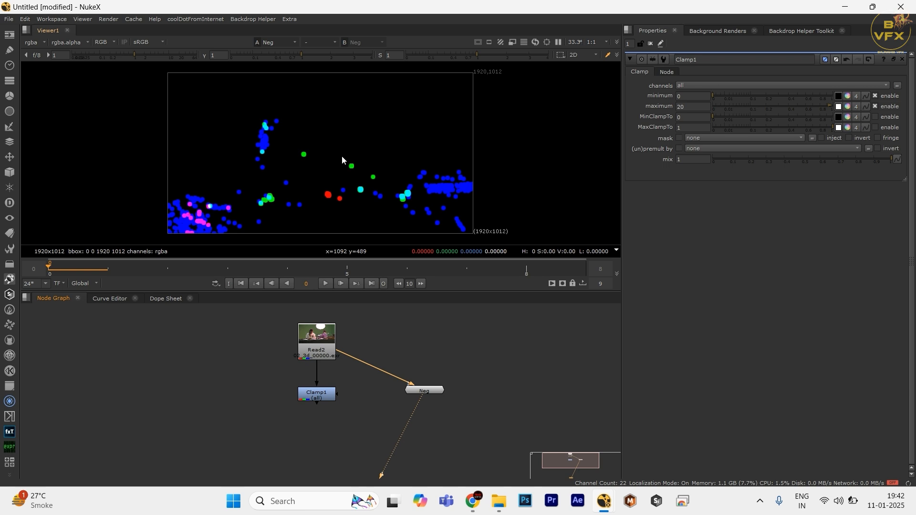
# Reconnect the Neg input to the Clamp node and show the alpha channel of the Neg output
pyautogui.moveTo(342, 352); pyautogui.dragTo(318, 394)
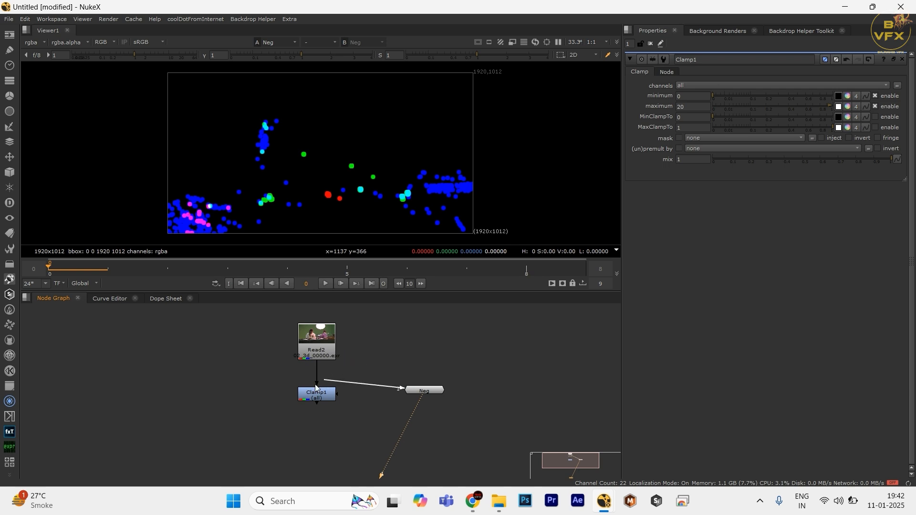
pyautogui.moveTo(341, 438); pyautogui.dragTo(471, 363)
pyautogui.press('a')
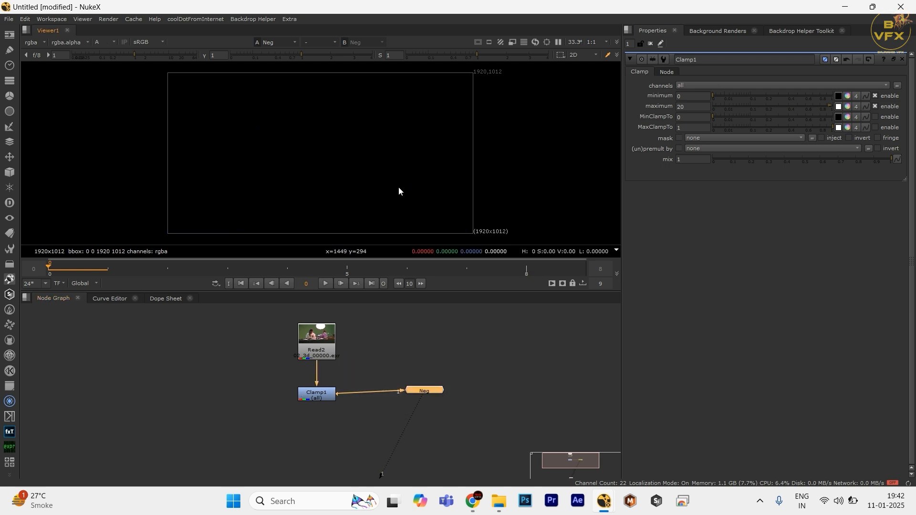
# Connect the Neg input to Read2 again and open the Neg group's properties
pyautogui.click(329, 395)
pyautogui.moveTo(356, 396); pyautogui.dragTo(319, 362)
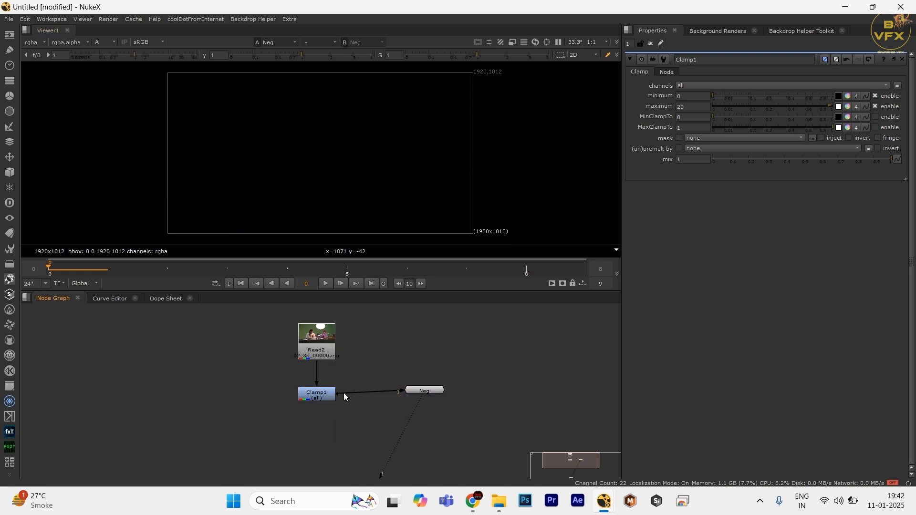
pyautogui.moveTo(343, 393); pyautogui.dragTo(321, 343)
pyautogui.click(415, 394)
pyautogui.doubleClick(417, 392)
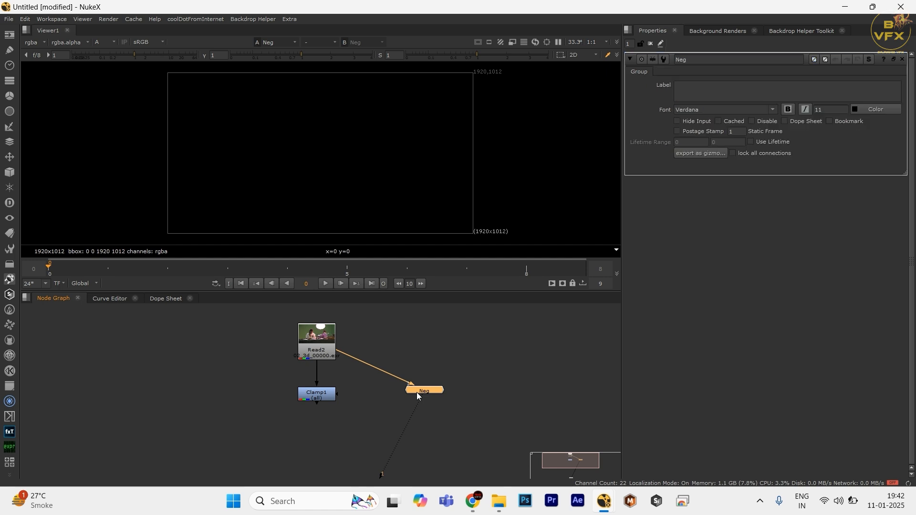